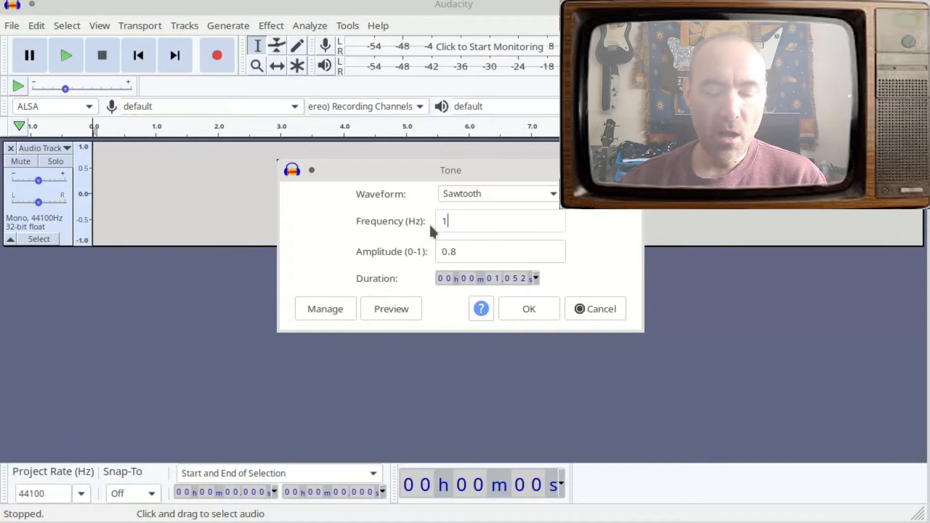
Step: Set the tone's frequency to 130.81 Hz, generate it in the audio track and play it back
type("3")
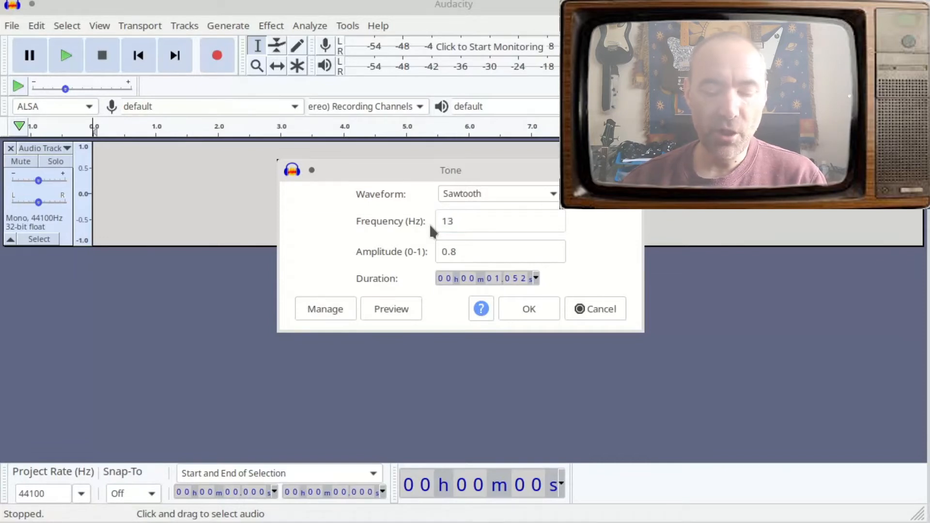
type("0.81")
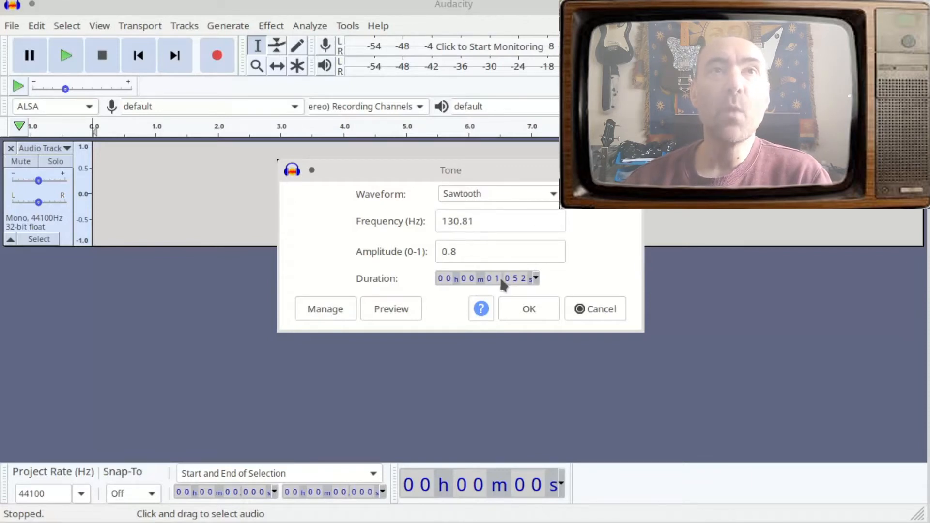
left_click(535, 301)
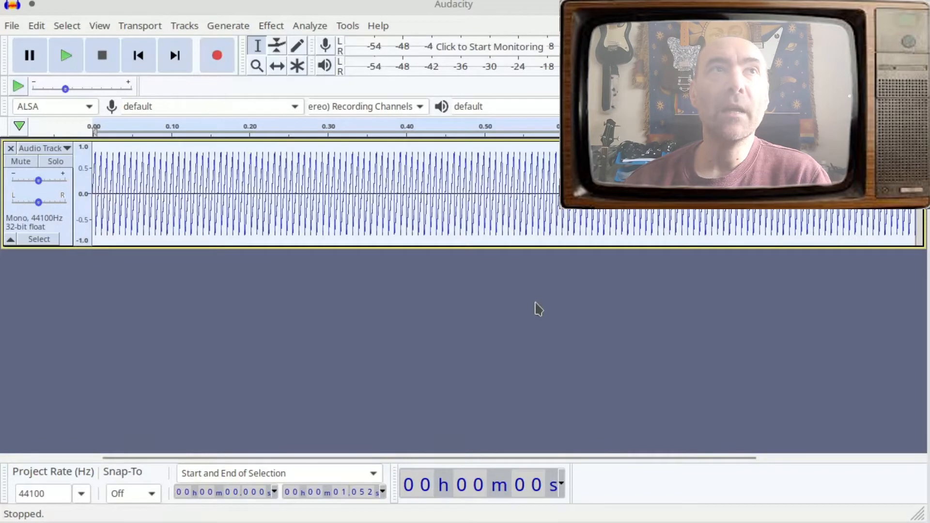
left_click(68, 54)
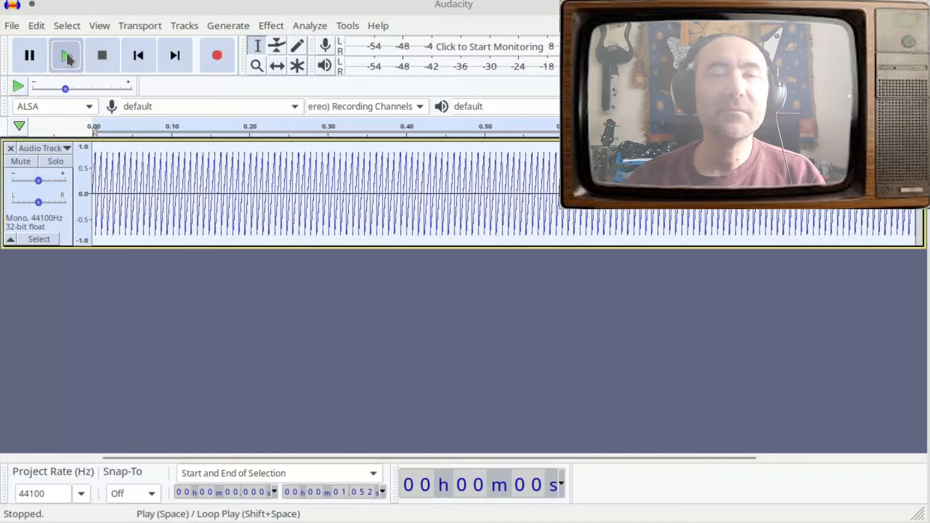
left_click(67, 54)
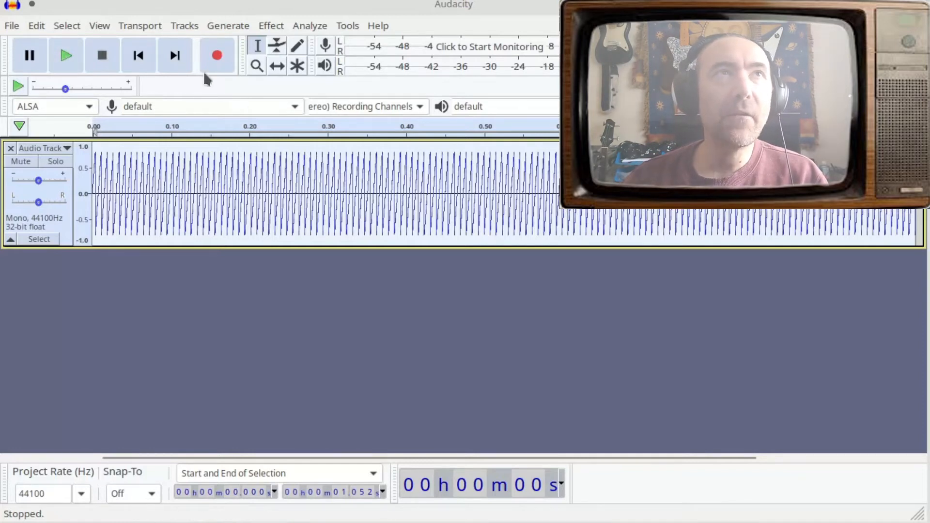
Step: Add a new mono track below the sawtooth track
left_click(180, 24)
mouse_move(196, 66)
mouse_move(197, 45)
left_click(374, 45)
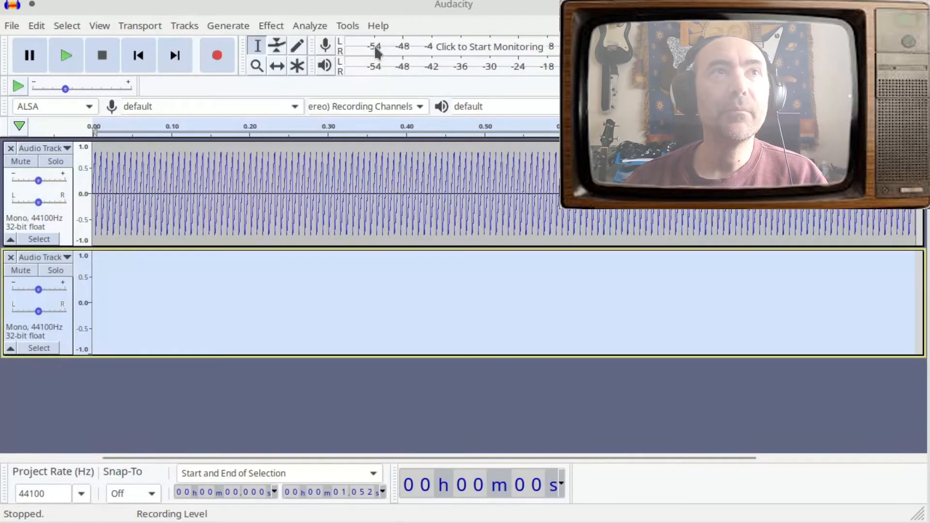
Step: Generate a square-wave tone at 220 Hz in the second track
left_click(236, 30)
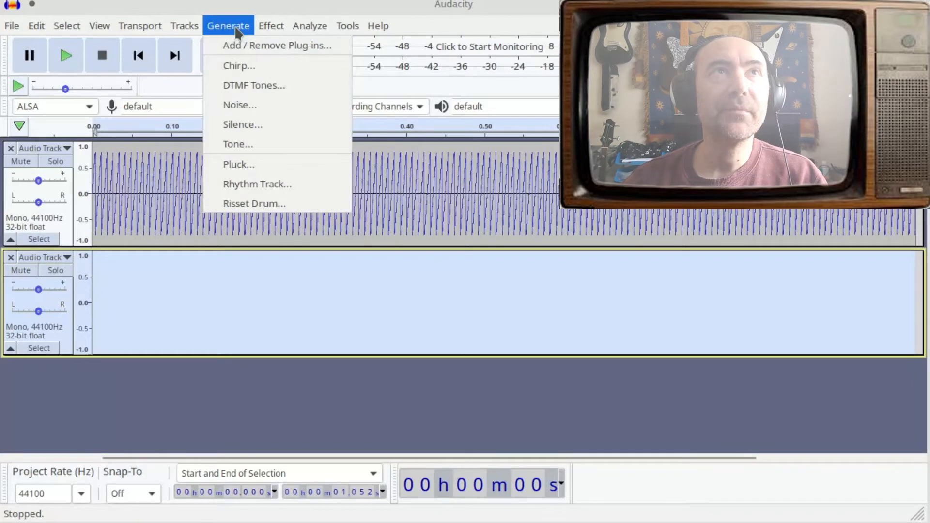
left_click(264, 144)
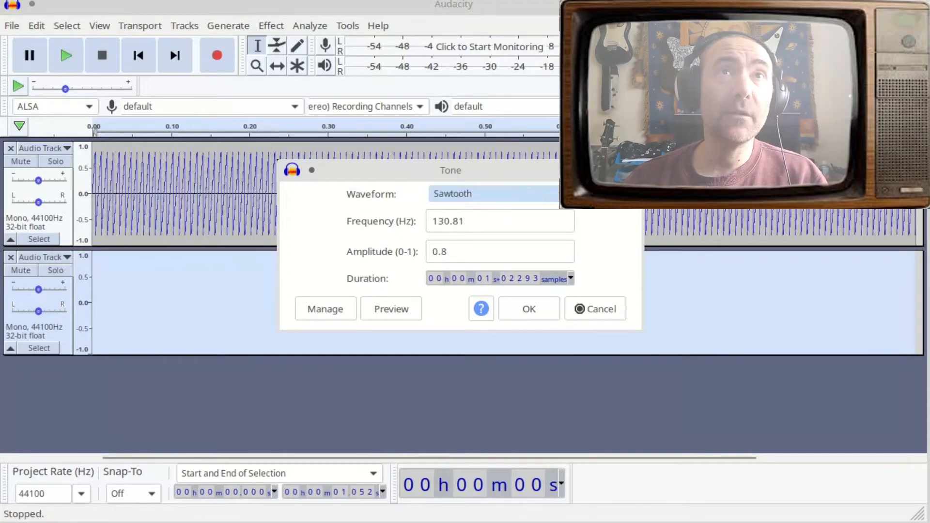
left_click(492, 194)
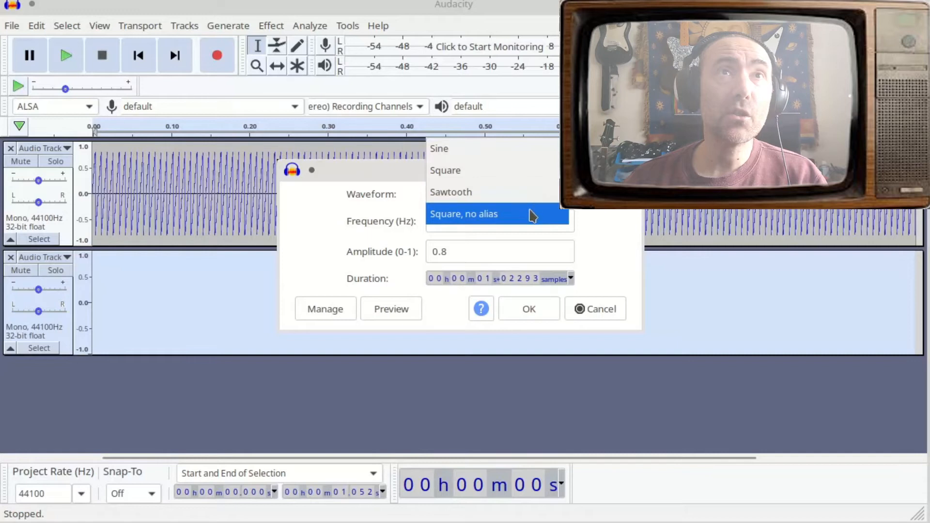
left_click(522, 170)
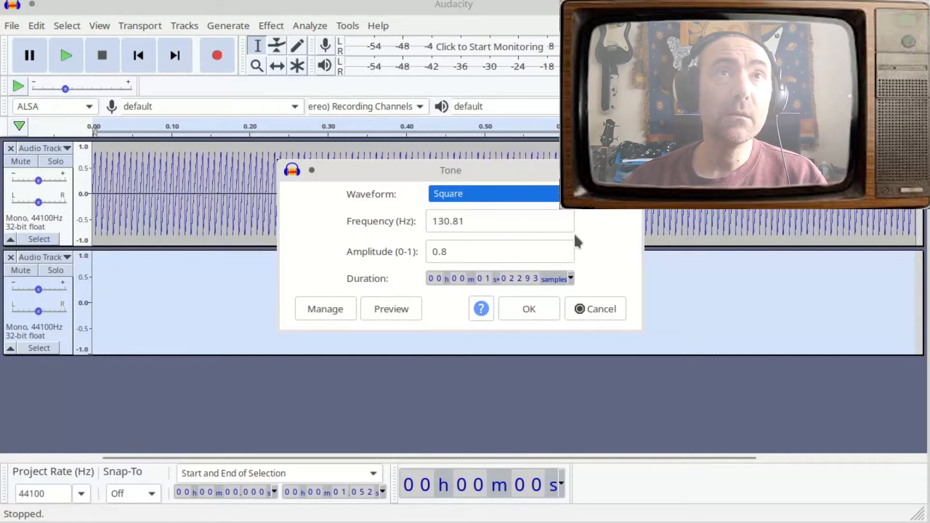
key("Tab")
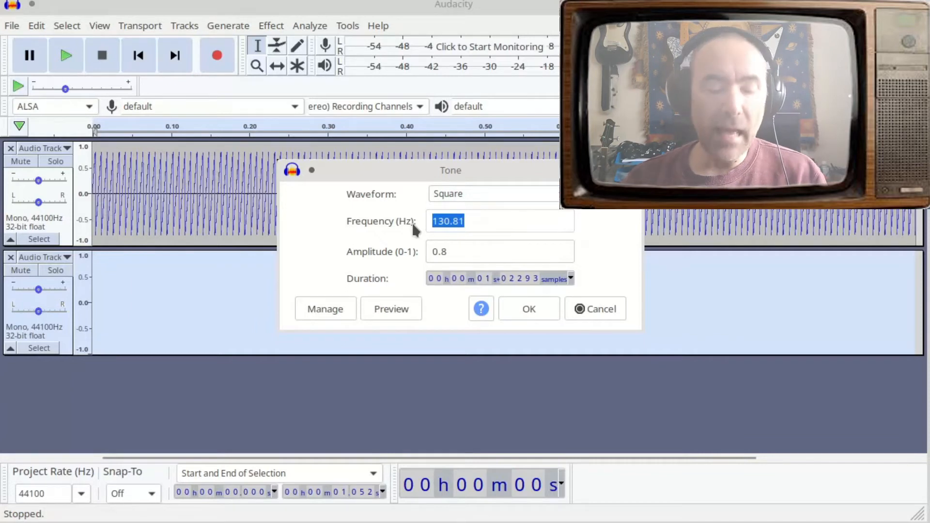
type("220")
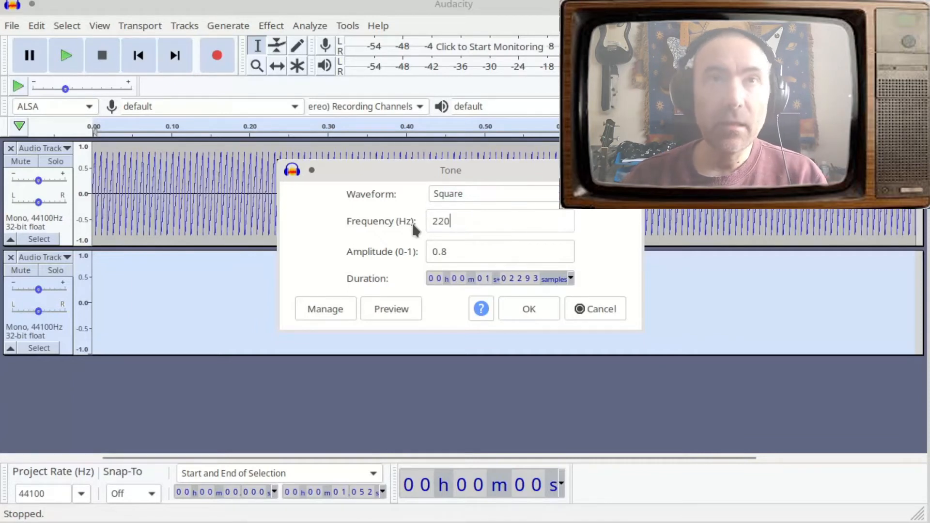
left_click(539, 309)
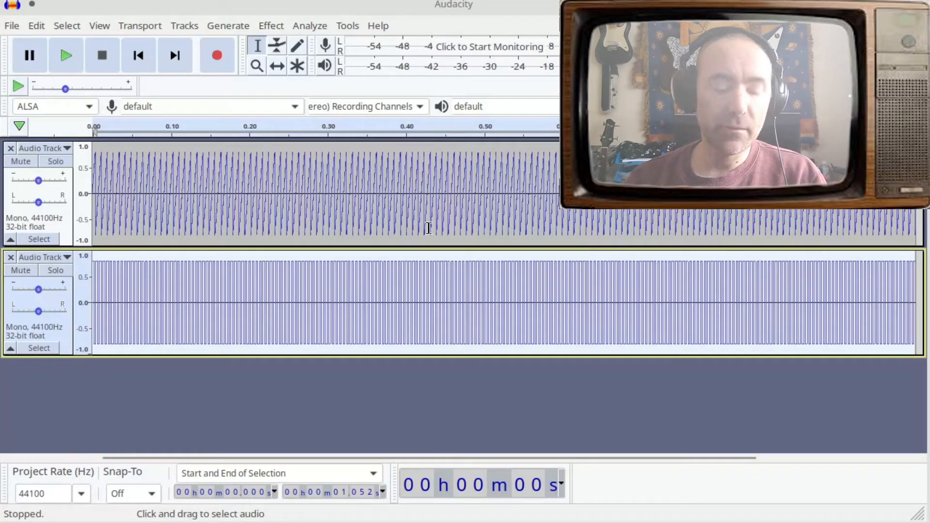
Step: Play back the sawtooth and square tones together to hear the mix
key("space")
key("space")
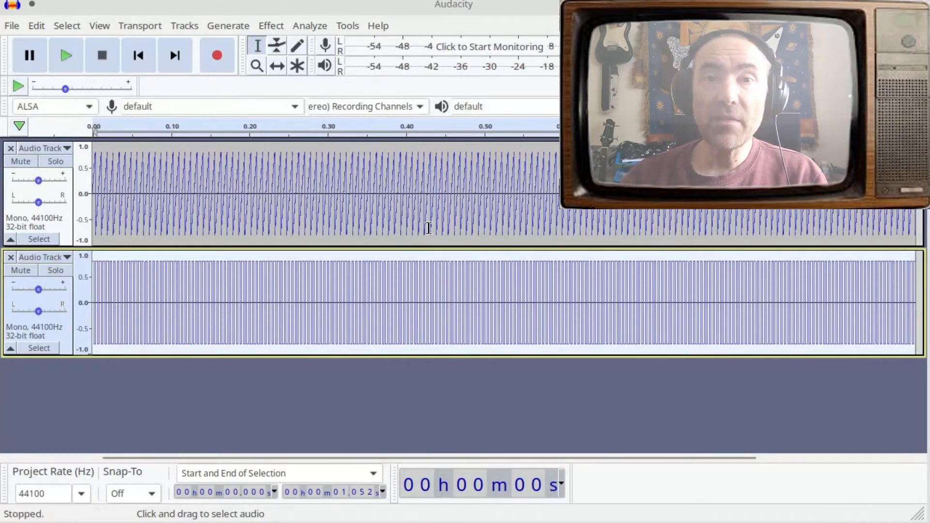
key("space")
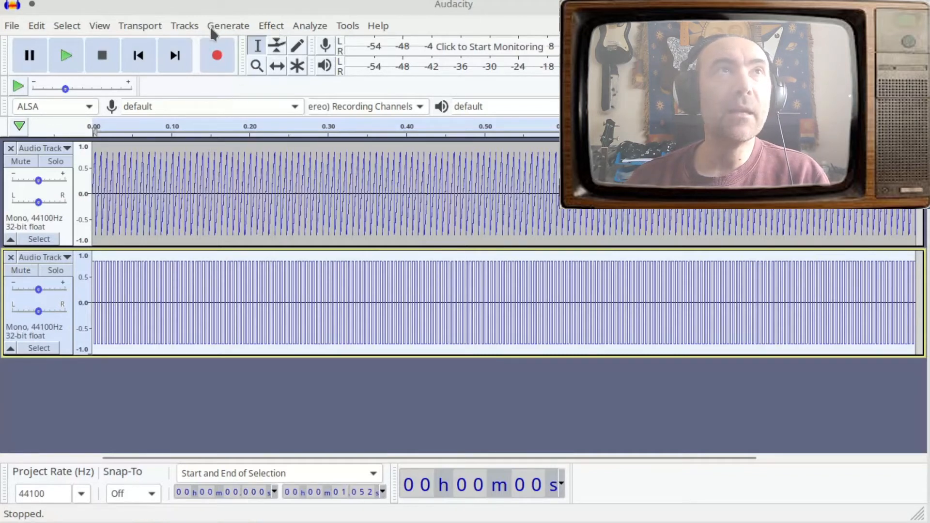
Step: Add a third mono track below the square-wave track
left_click(191, 29)
mouse_move(291, 45)
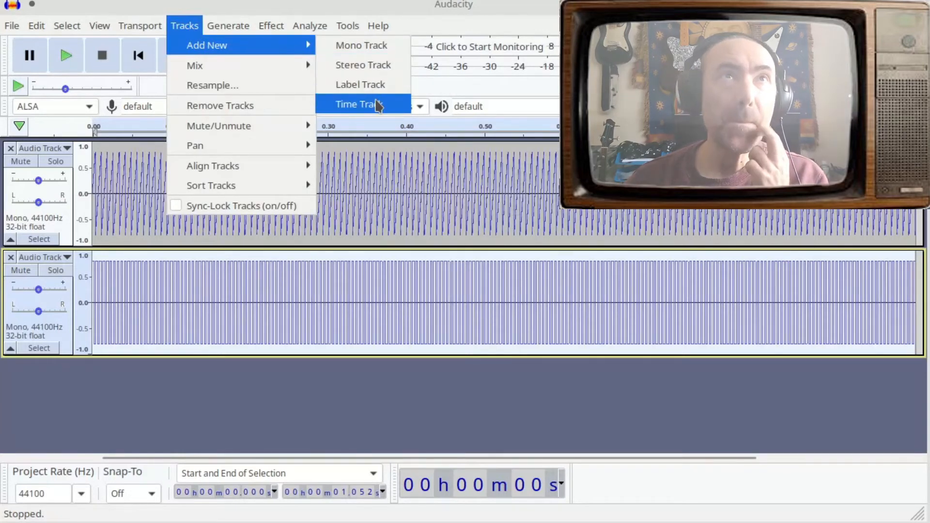
left_click(370, 46)
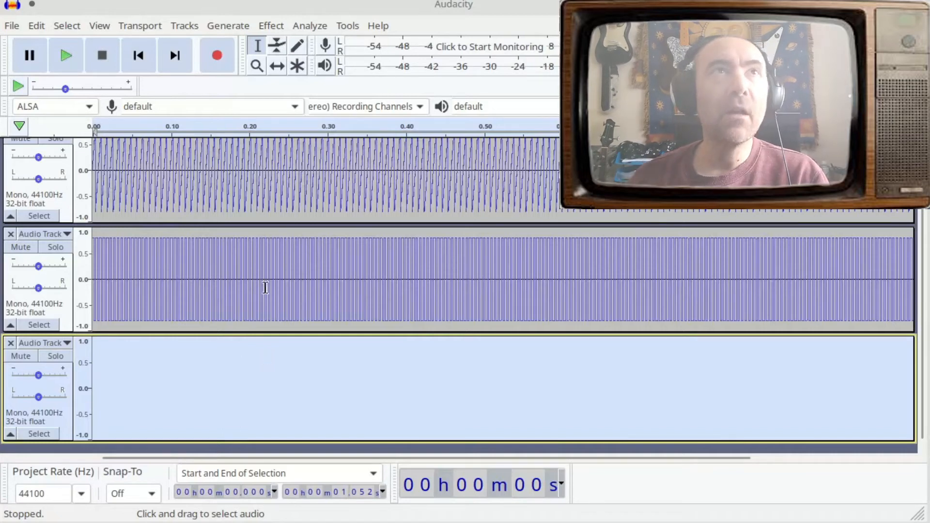
Step: Generate a sine tone at 261.63 Hz in the empty third track
left_click(228, 26)
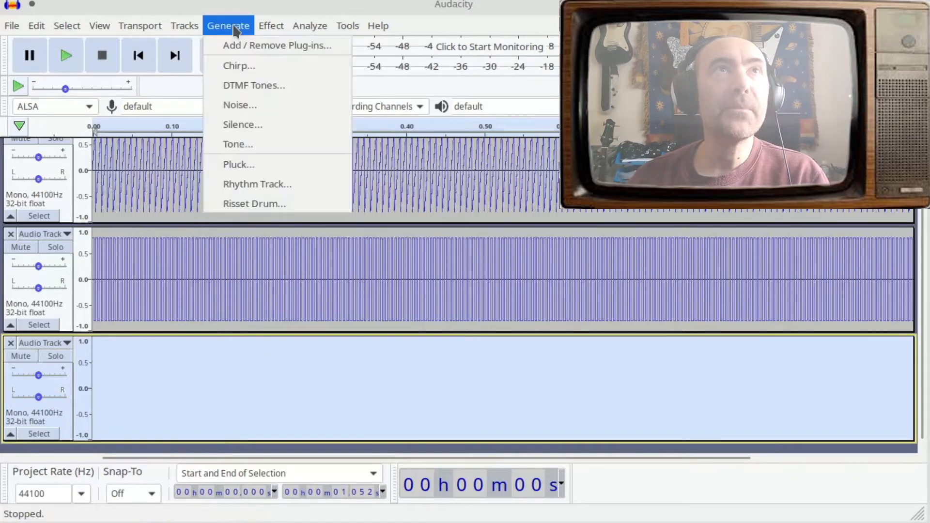
left_click(254, 149)
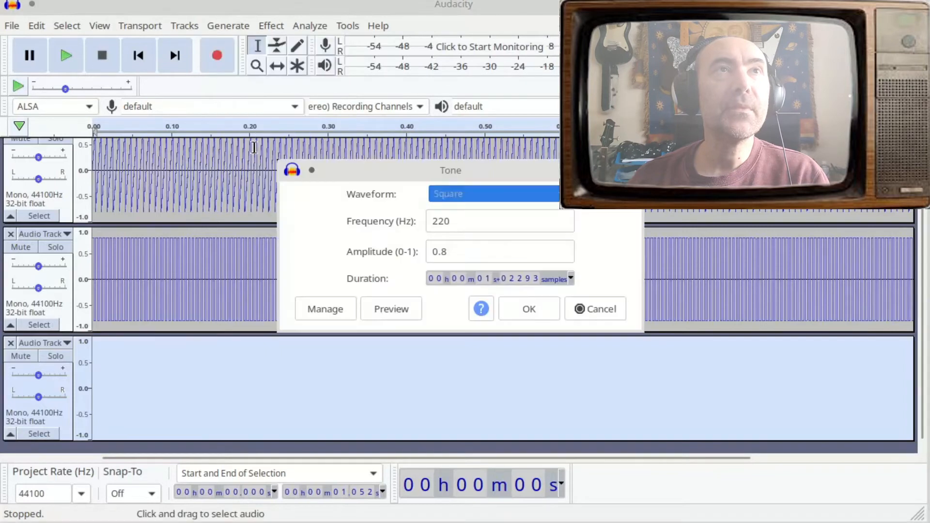
left_click_drag(456, 225, 434, 222)
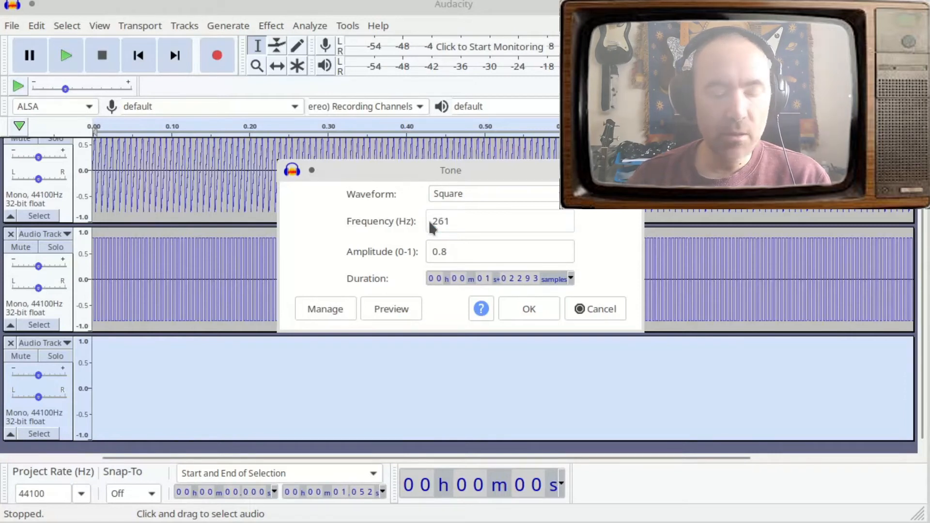
type(".63")
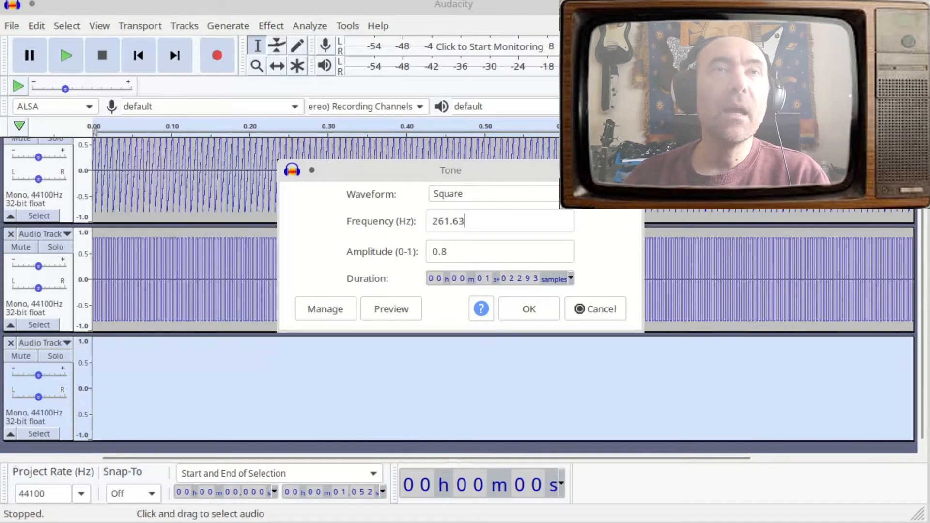
left_click(499, 194)
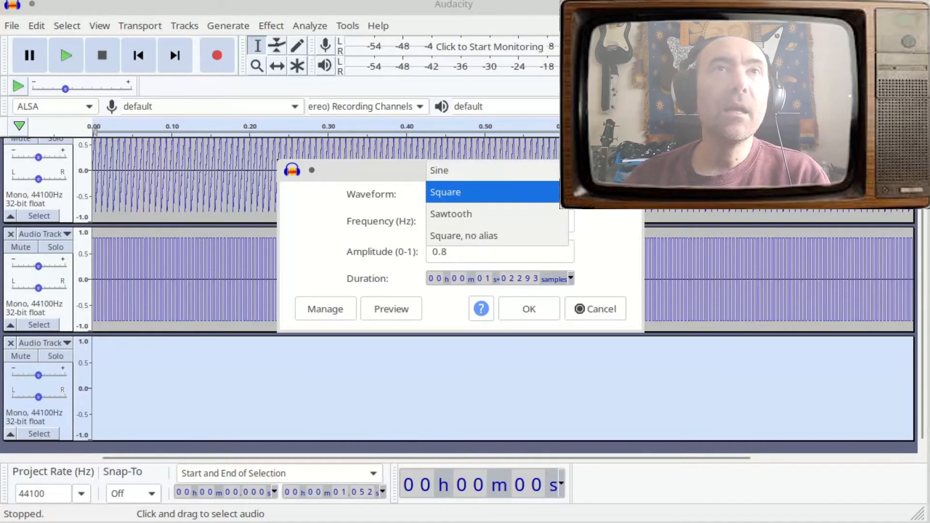
left_click(503, 183)
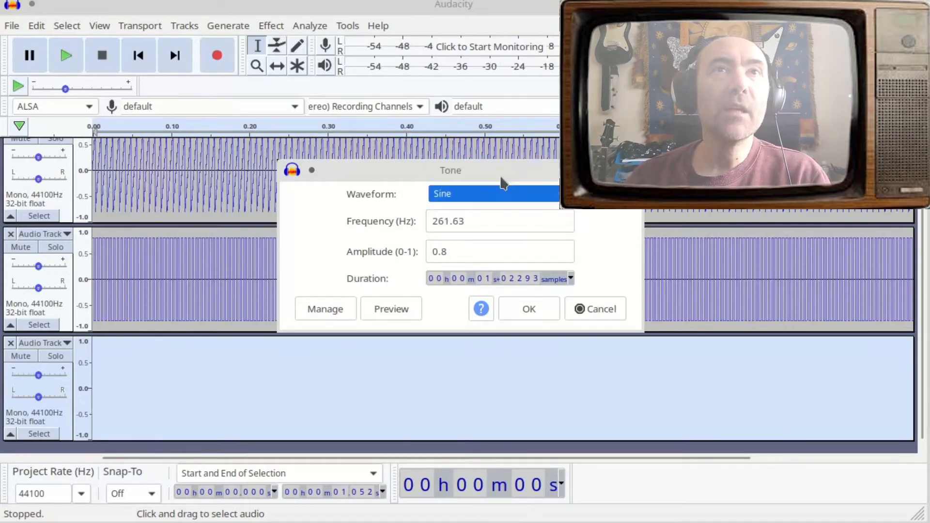
left_click(532, 308)
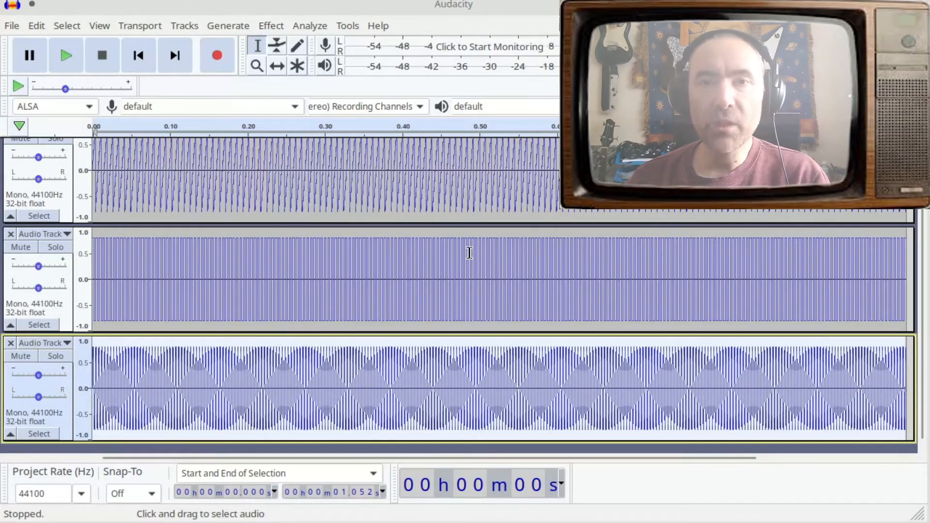
Step: Play back the three layered tones repeatedly to judge their balance
key("space")
key("space")
key("space")
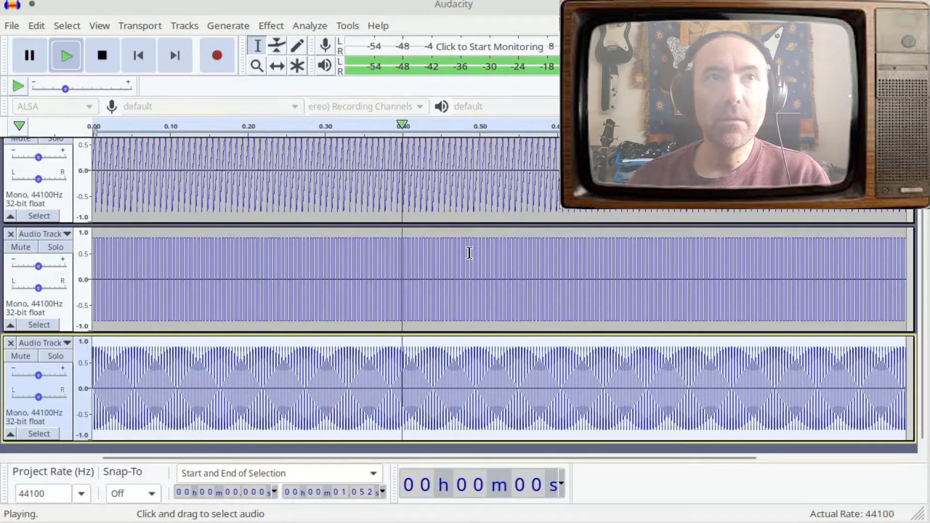
key("space")
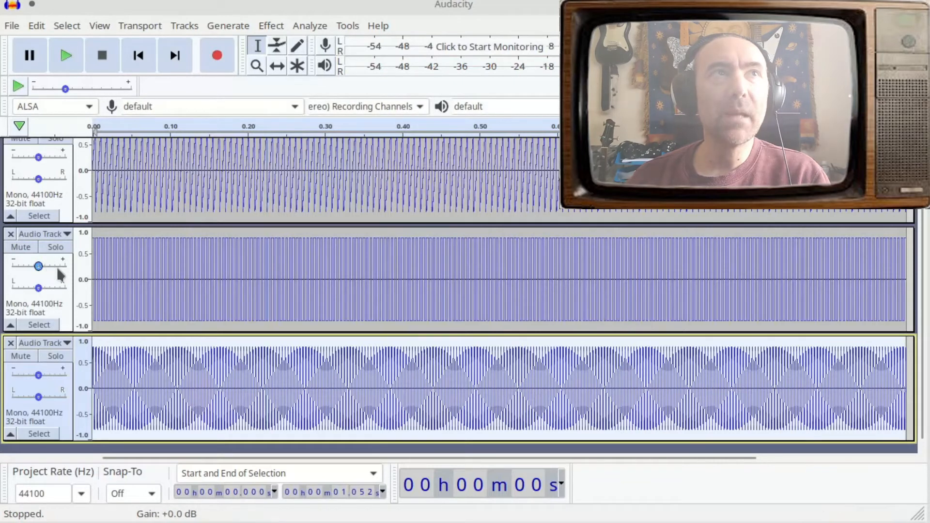
Step: Lower the square-wave track's gain to about -8 dB and listen to the mix
mouse_move(38, 268)
left_mouse_down()
mouse_move(25, 274)
mouse_move(35, 269)
left_mouse_up()
key("space")
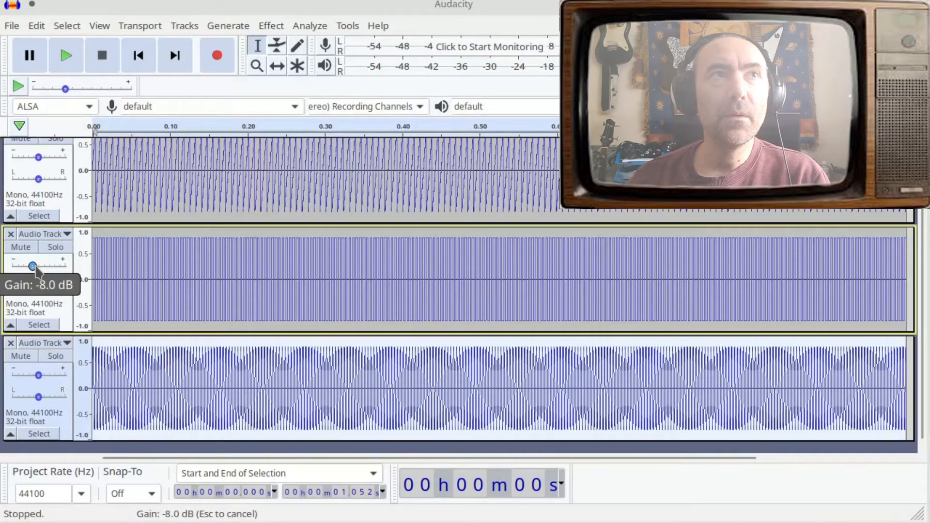
key("space")
Step: Lower the sawtooth track's gain to about -9 dB and replay the mix to check the balance
left_click_drag(38, 159, 28, 165)
key("space")
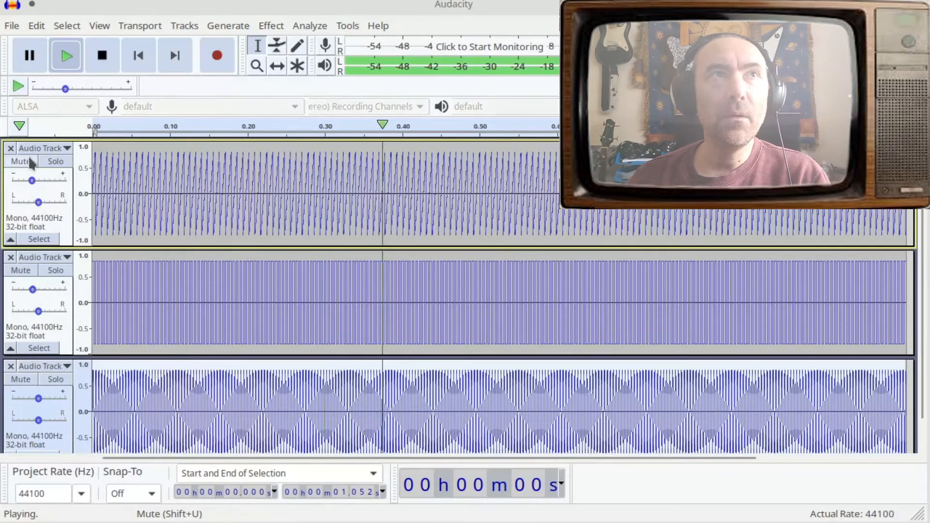
key("space")
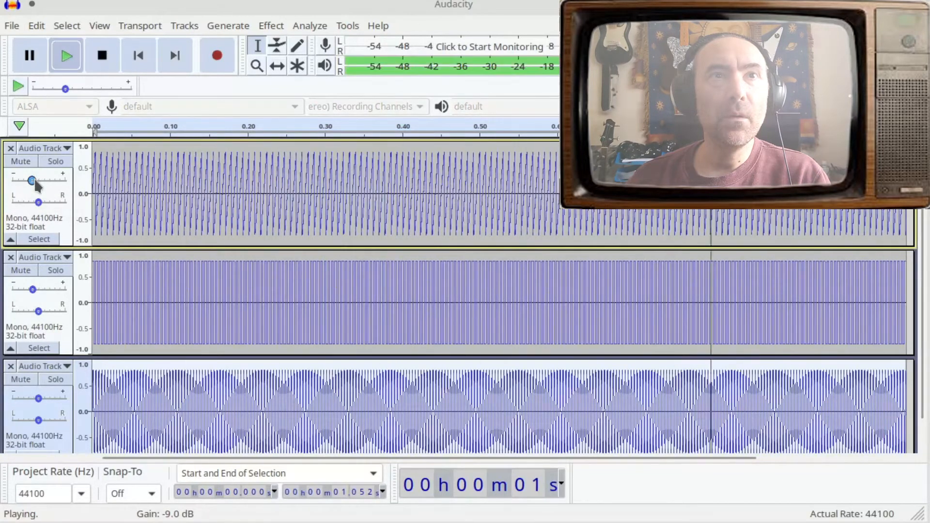
key("space")
key("space")
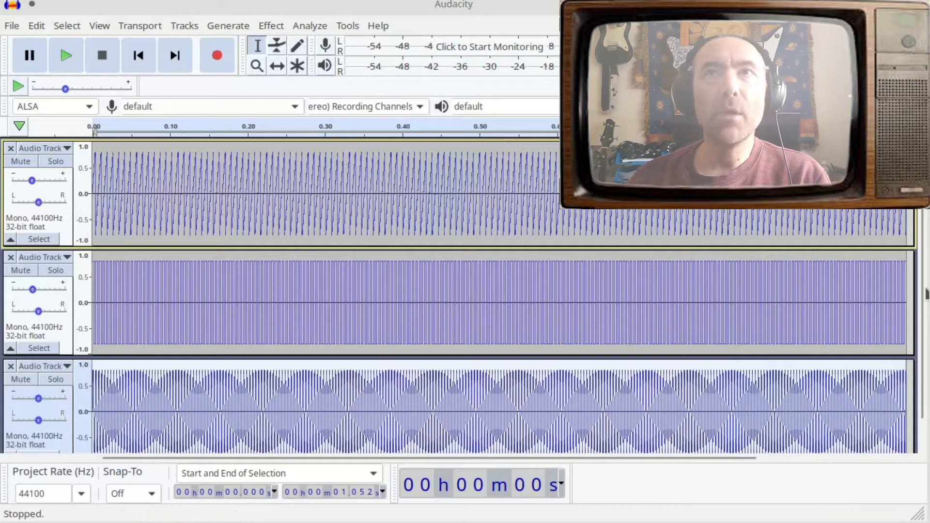
Step: Reduce the display height of the sine, square and sawtooth tracks to make room for more tracks
scroll(920, 312, "down", 2)
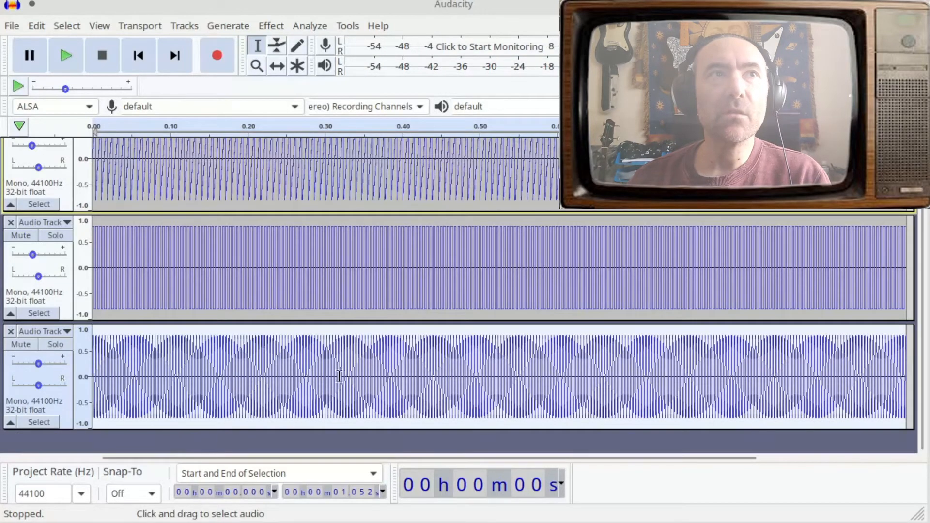
left_click_drag(195, 429, 199, 398)
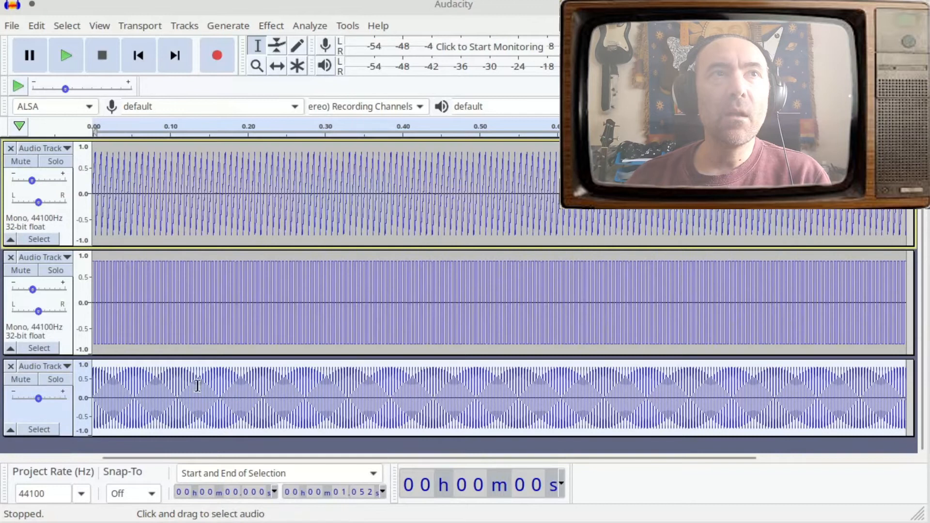
left_click_drag(216, 354, 218, 302)
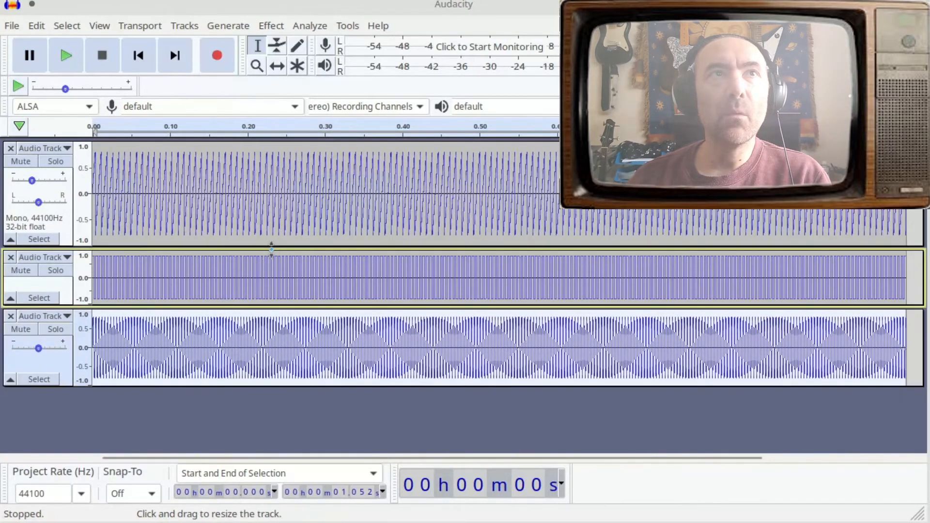
left_click_drag(276, 247, 284, 198)
Step: Add a fourth mono track below the sine track and reduce its display height
left_click(184, 25)
mouse_move(209, 43)
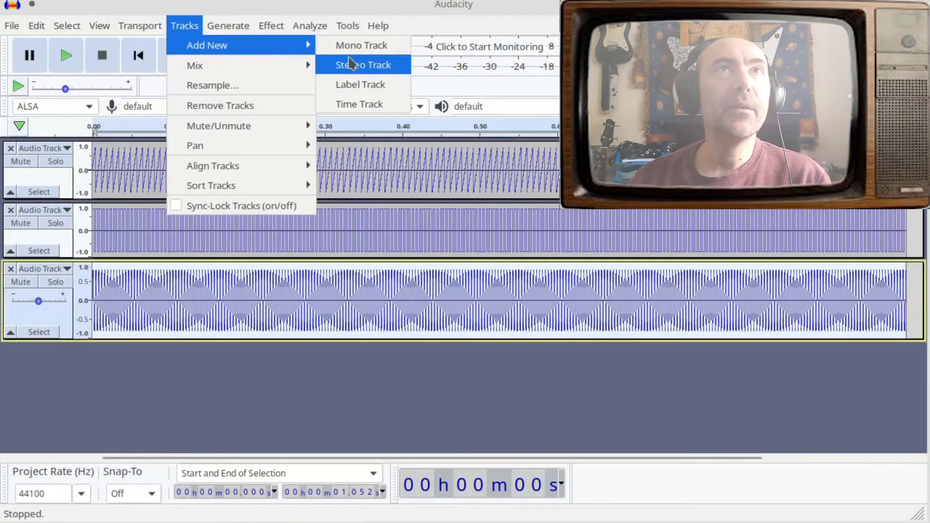
left_click(356, 45)
left_click_drag(347, 449, 345, 406)
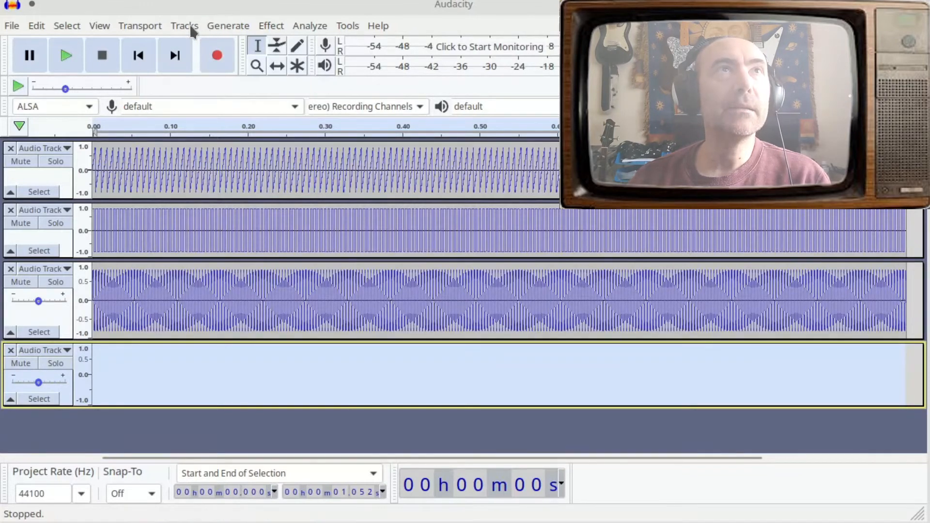
Step: Generate a 440 Hz tone with the Square, no alias waveform and 0.8 amplitude on the new fourth track
left_click(225, 26)
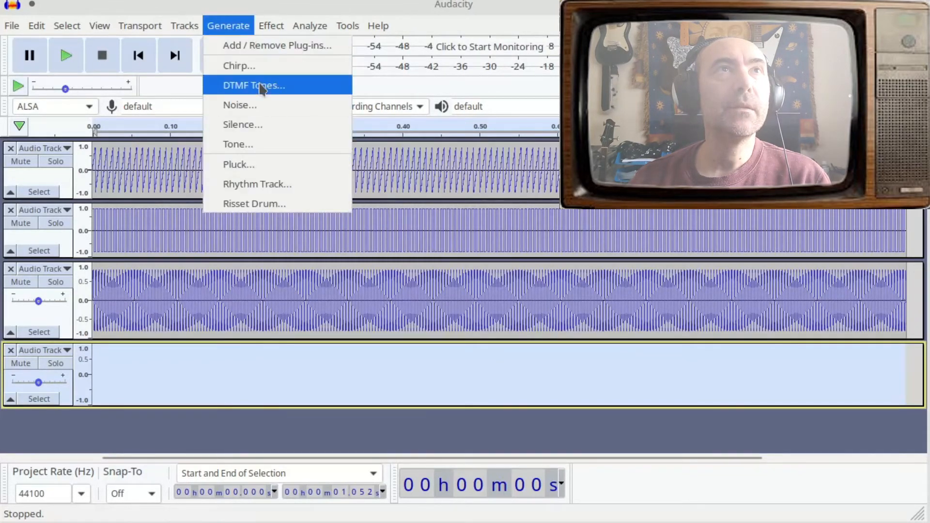
left_click(262, 144)
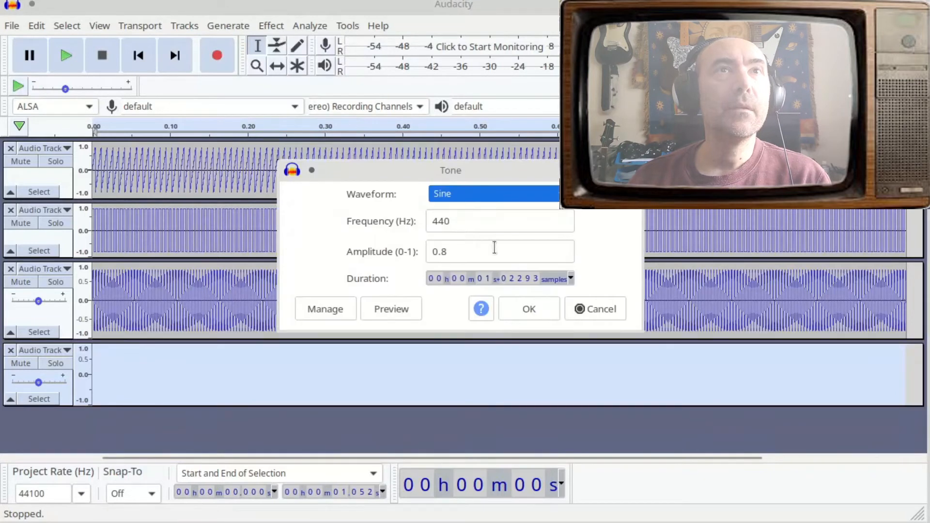
left_click(531, 195)
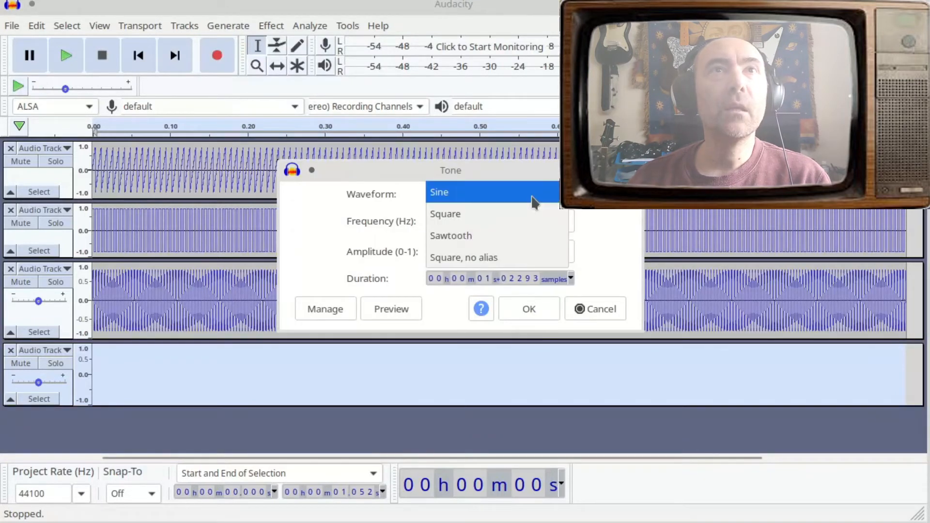
left_click(507, 259)
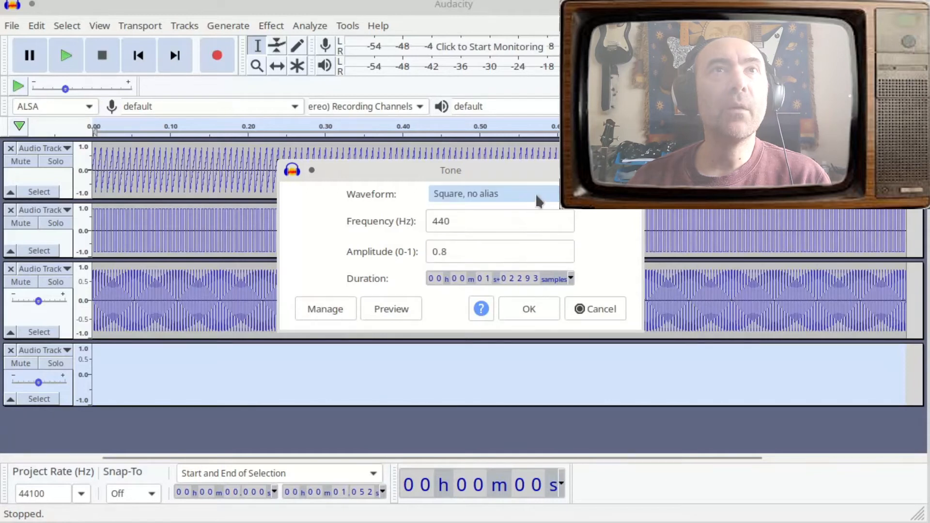
left_click(538, 304)
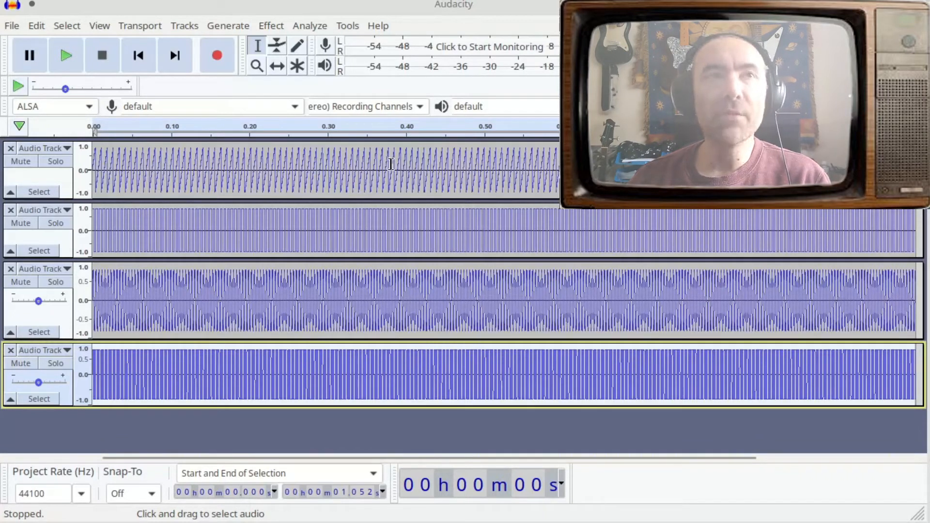
Step: Play the four-track mix and slightly lower the fourth track's gain to balance it
key("space")
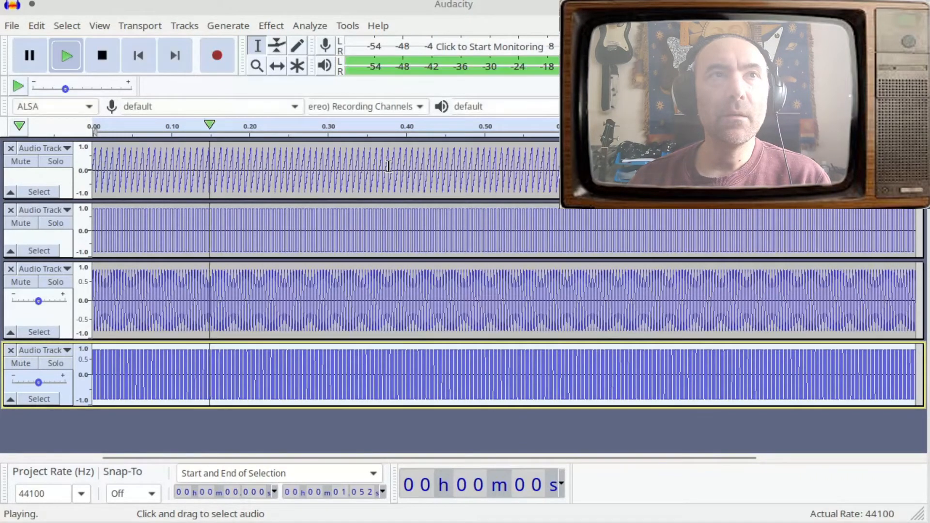
left_click_drag(38, 384, 25, 384)
key("space")
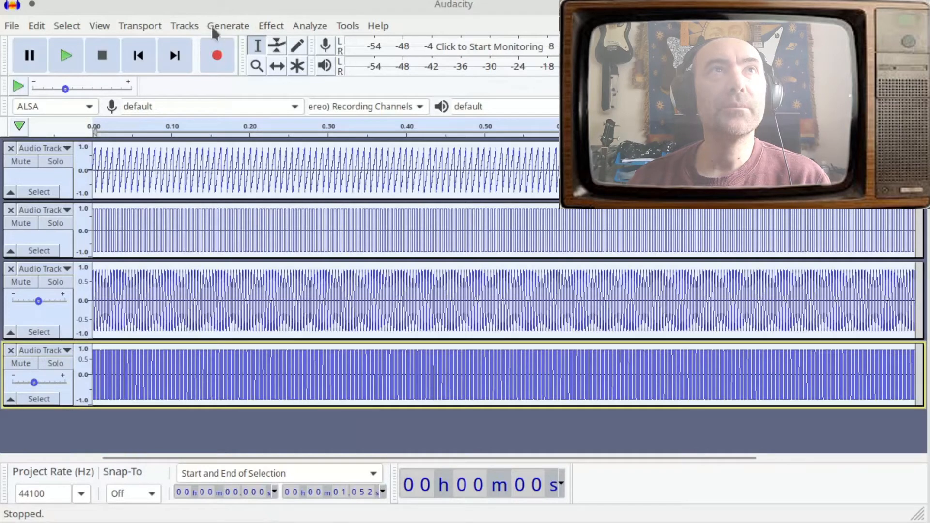
Step: Mix and render all four tone tracks down to a single track and listen to it
left_click(183, 27)
mouse_move(209, 70)
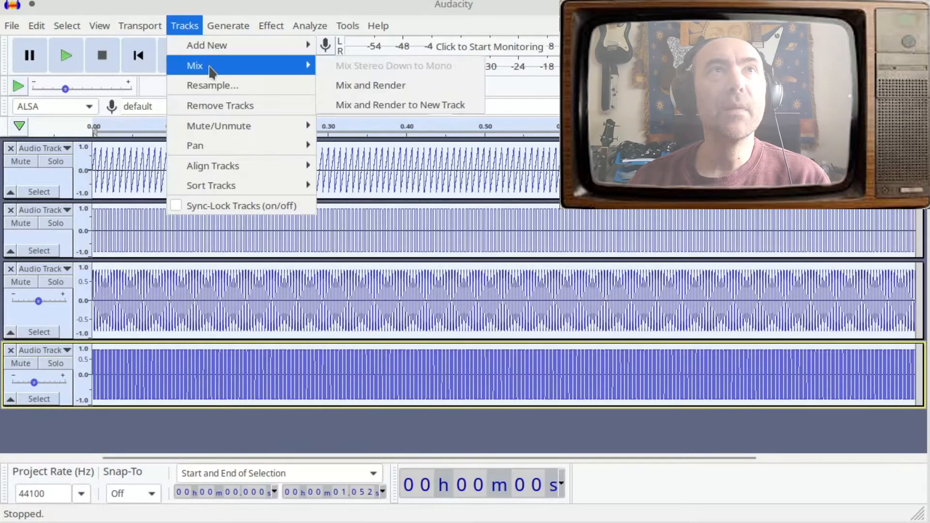
left_click(374, 88)
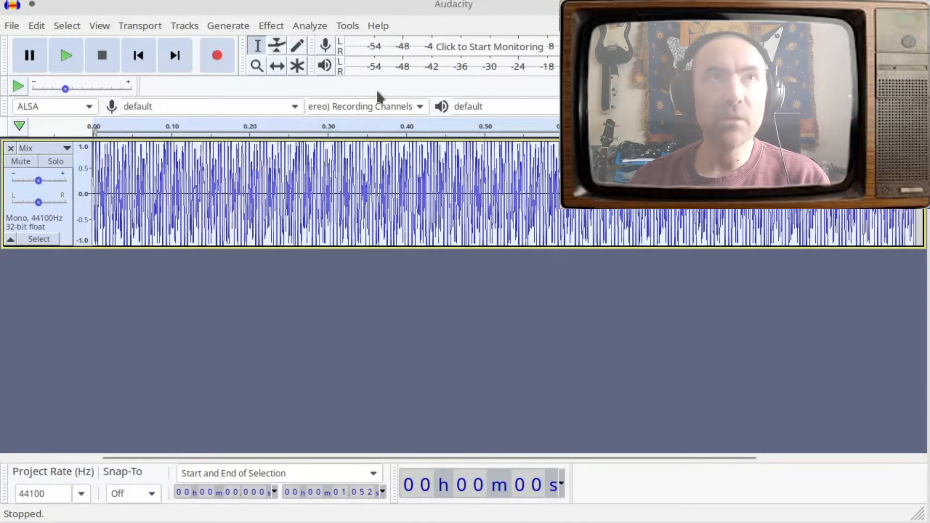
key("space")
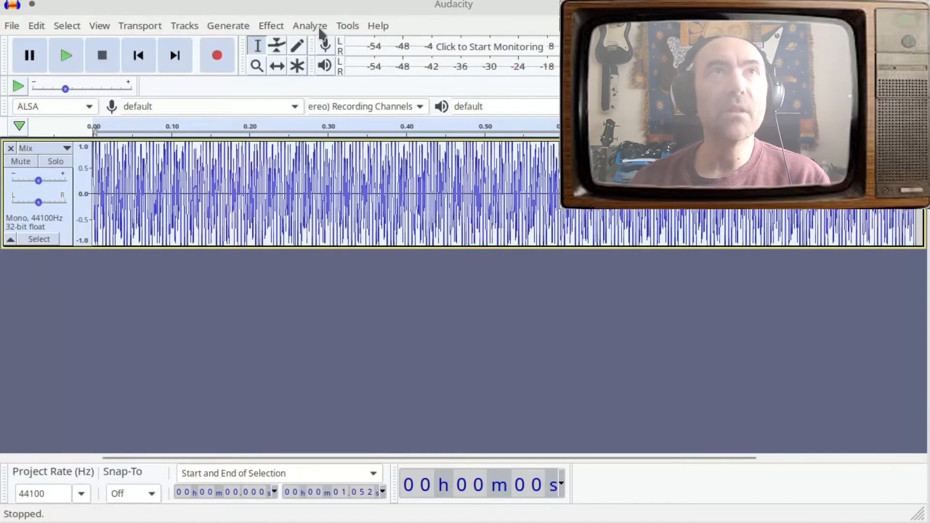
Step: Apply Clip Fix to the mixed track with a 95% clipping threshold and -9 dB amplitude reduction, and play it back
left_click(280, 28)
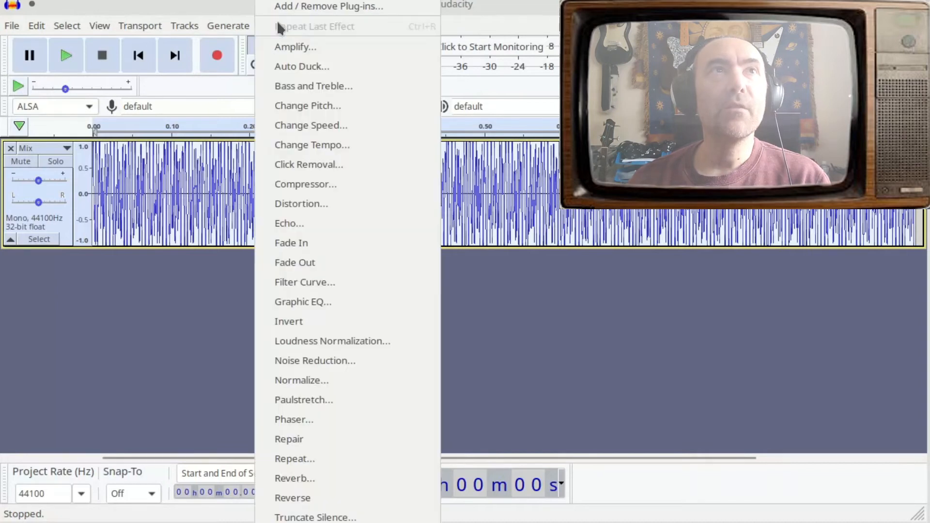
mouse_move(310, 522)
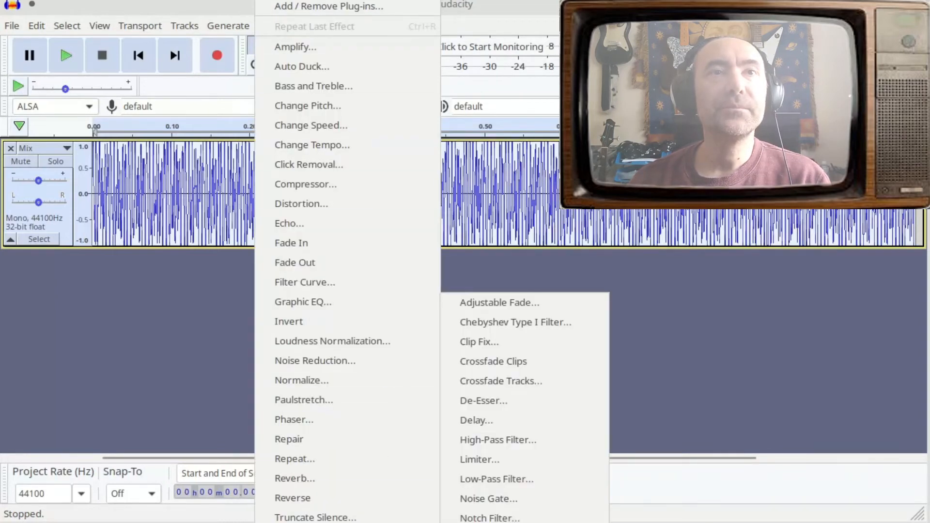
left_click(499, 343)
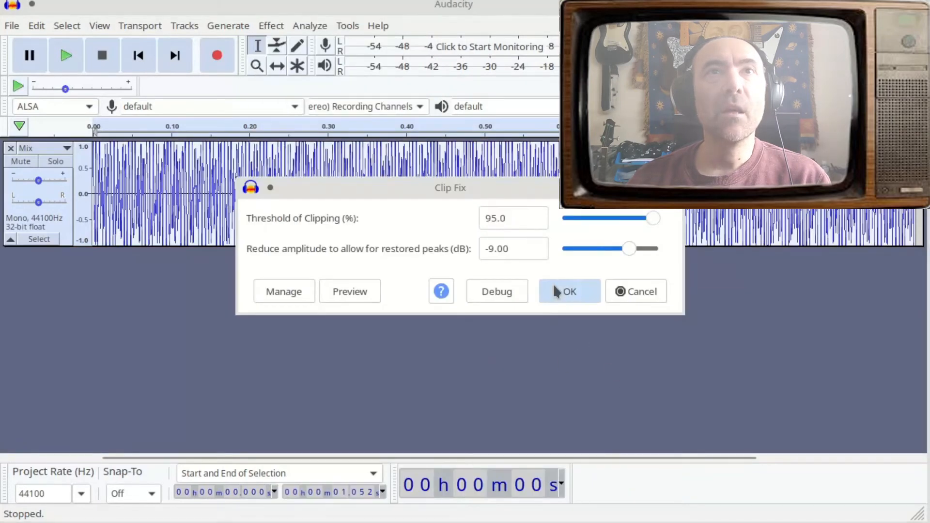
left_click(555, 292)
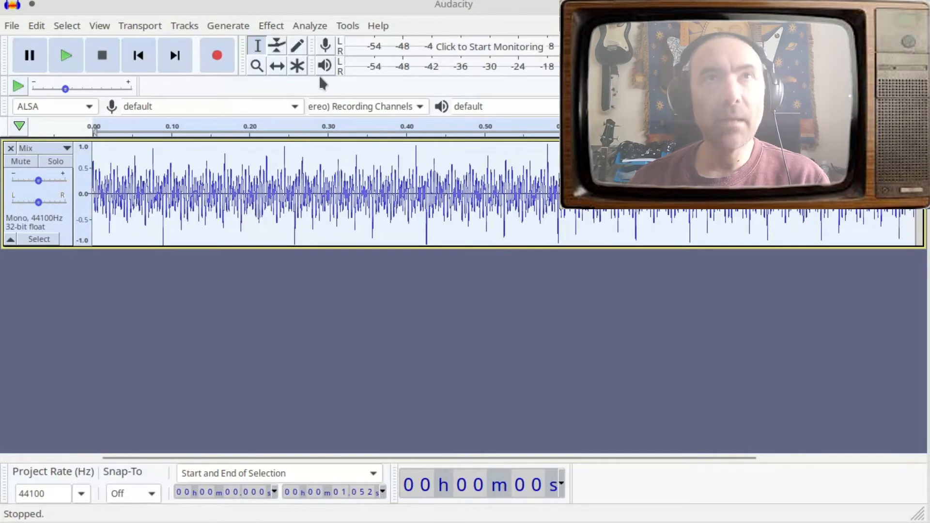
key("space")
key("space")
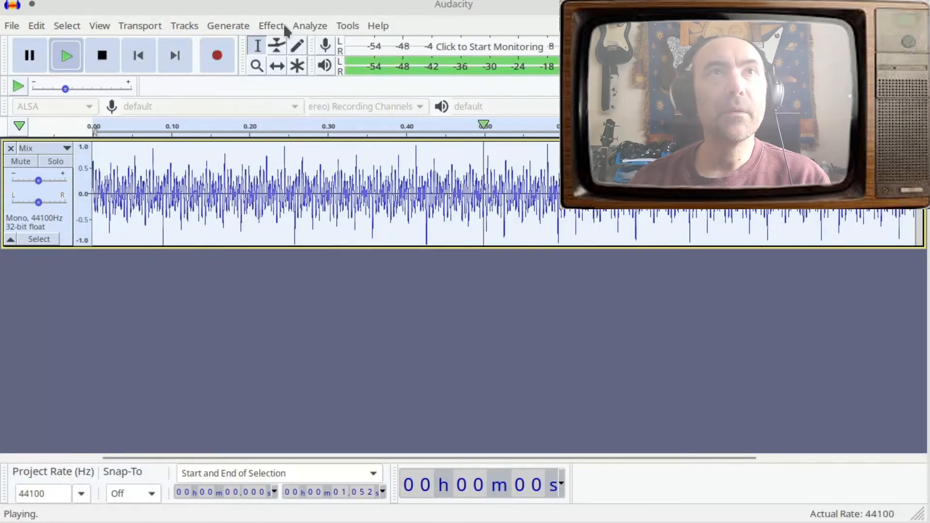
Step: Apply a Hard Limit limiter to the mixed track at -4 dB with 10 ms hold and no make-up gain, and listen back
left_click(283, 25)
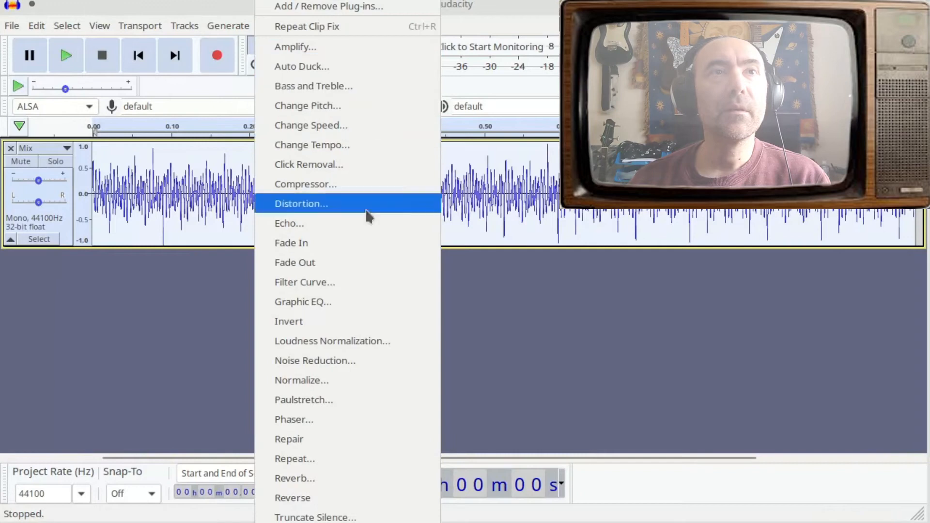
mouse_move(370, 522)
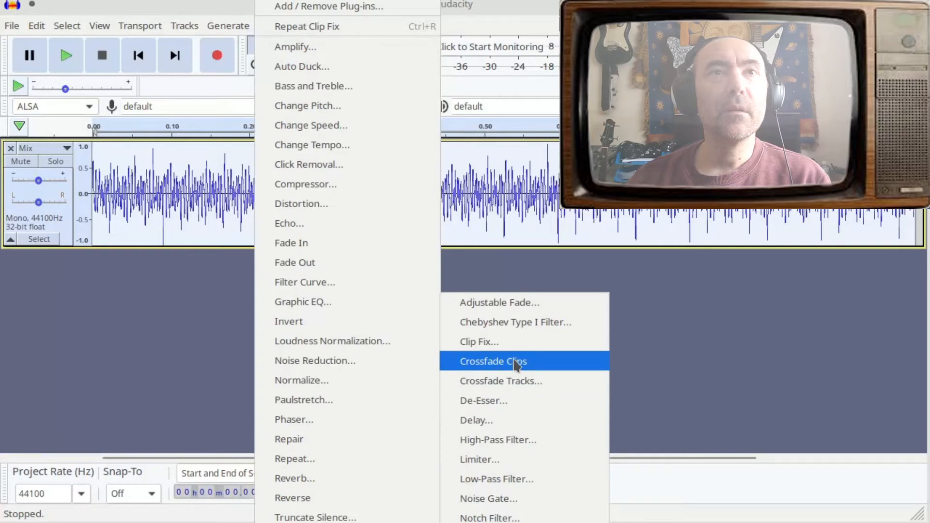
left_click(515, 459)
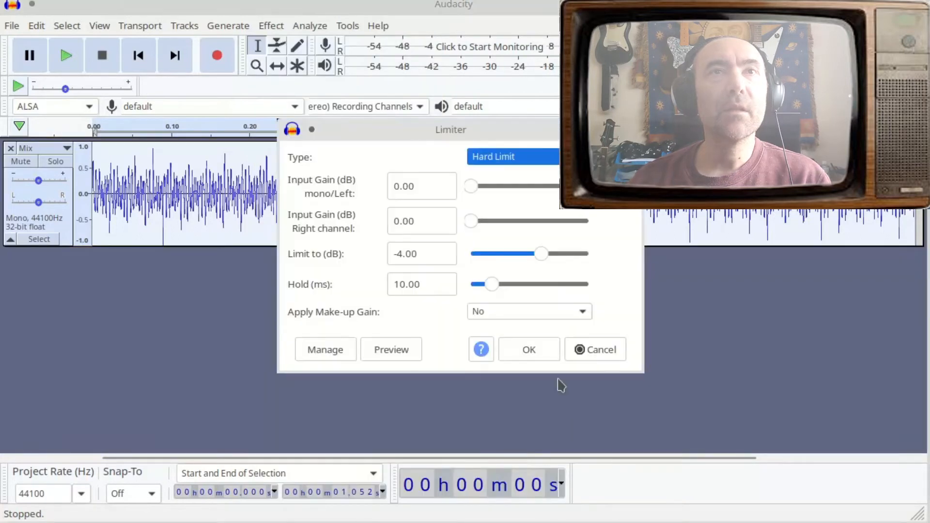
left_click(537, 350)
key("space")
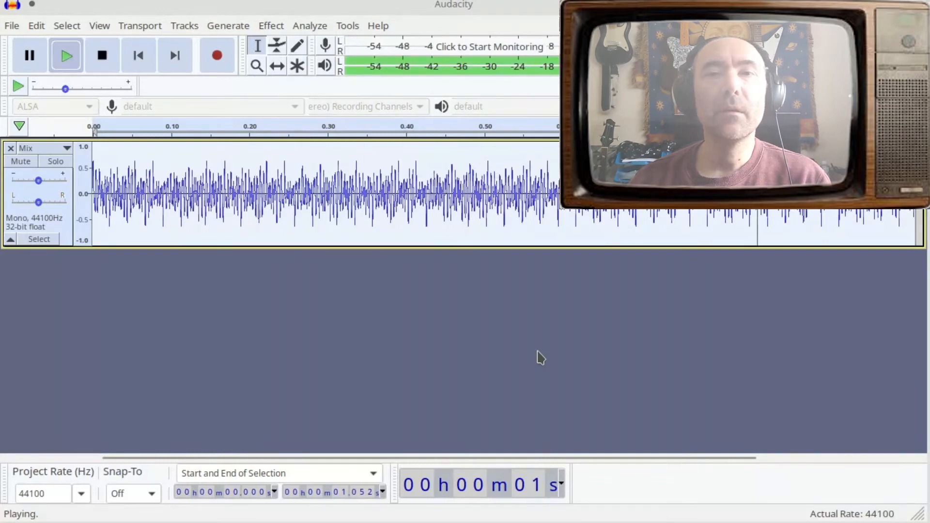
key("space")
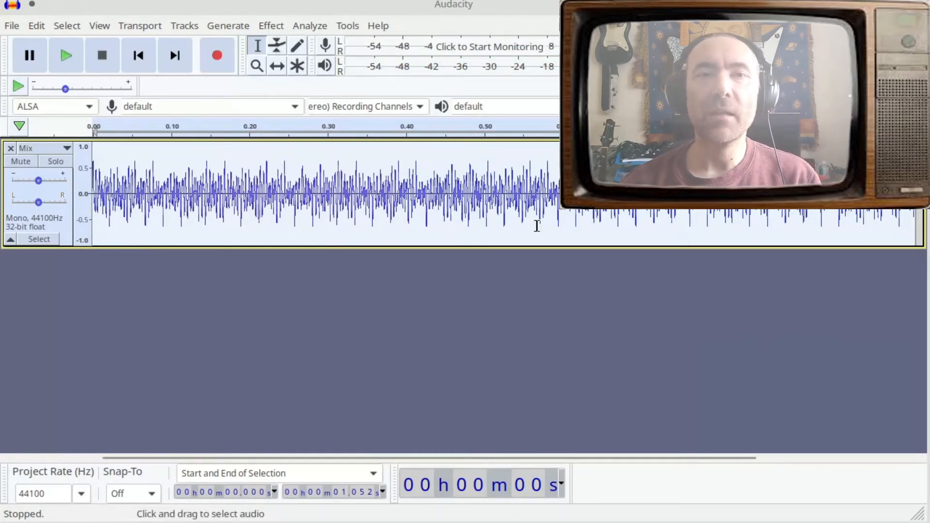
Step: Add a mono track below the mix and generate about 3 seconds of silence on it
left_click(192, 24)
mouse_move(211, 50)
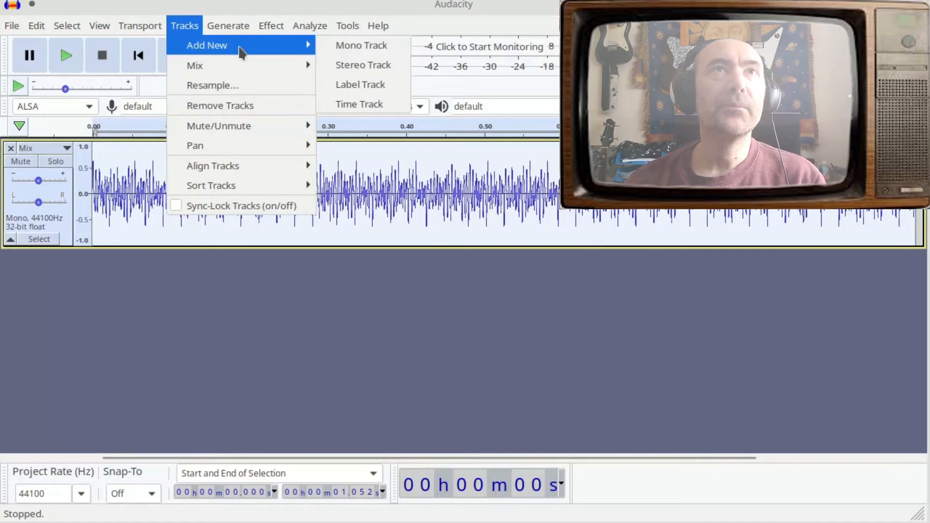
left_click(351, 47)
left_click(231, 24)
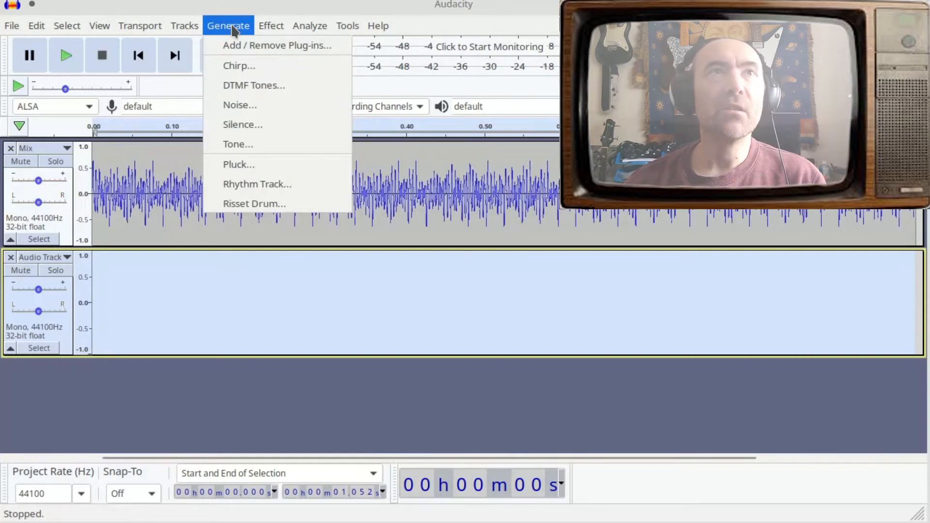
left_click(256, 128)
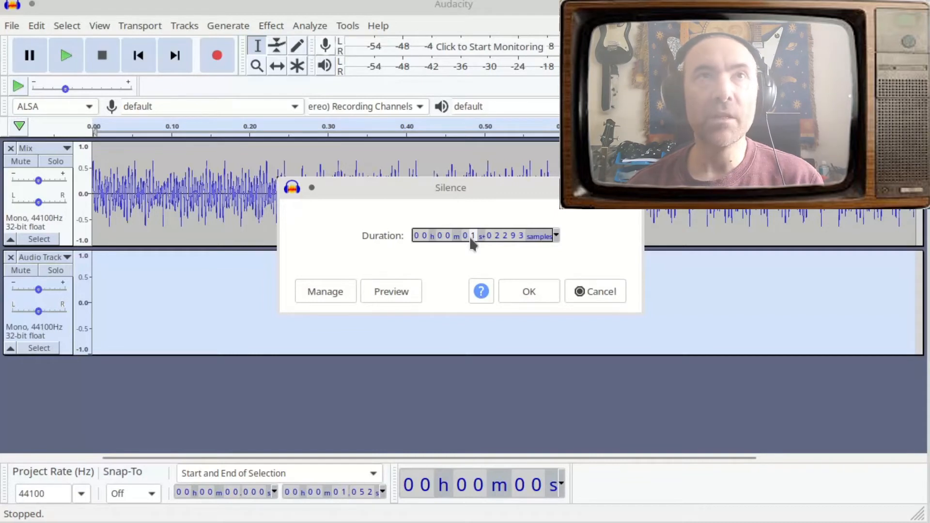
type("3")
left_click(531, 293)
Step: Mix and render the sound and the silent track together to extend the sound with trailing silence
left_click(184, 25)
mouse_move(286, 74)
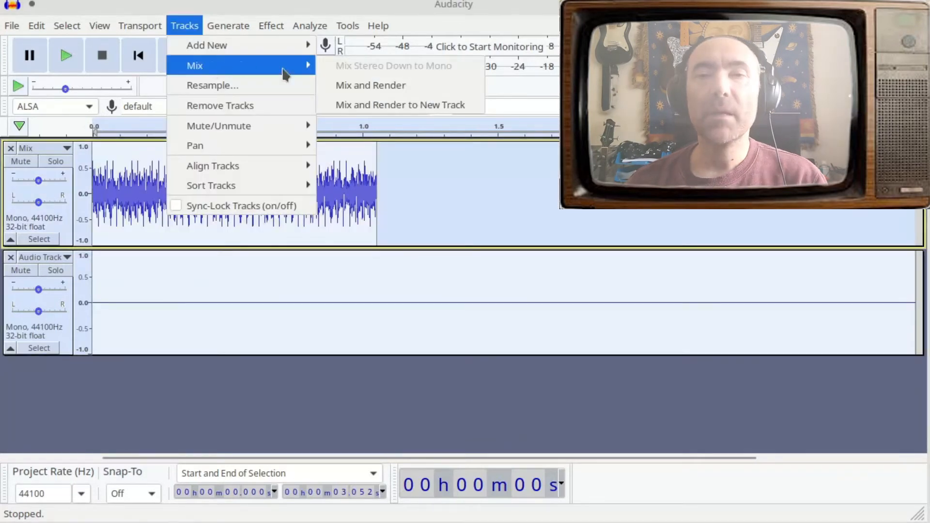
left_click(371, 85)
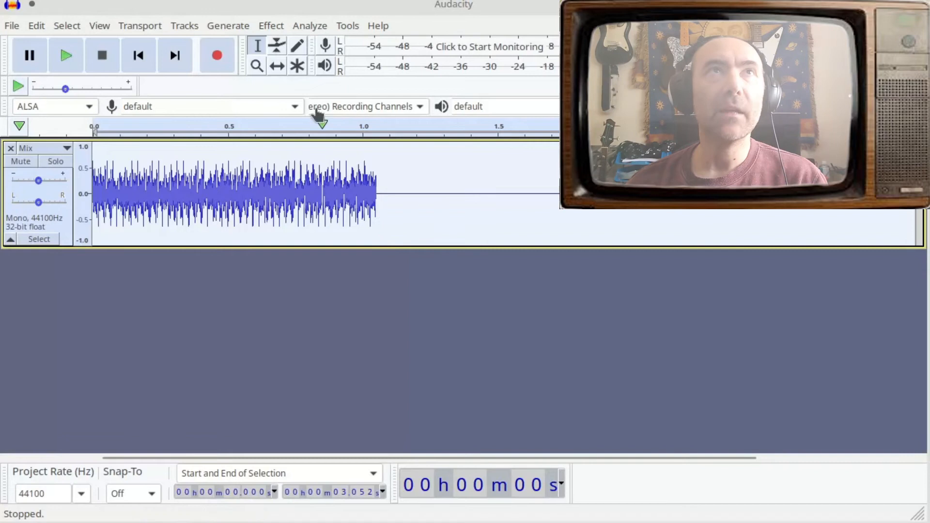
Step: Preview and apply Reverb with 100% room size, 156 ms pre-delay, 100% reverberance, 74% damping and -1 dB wet and dry gain
left_click(266, 25)
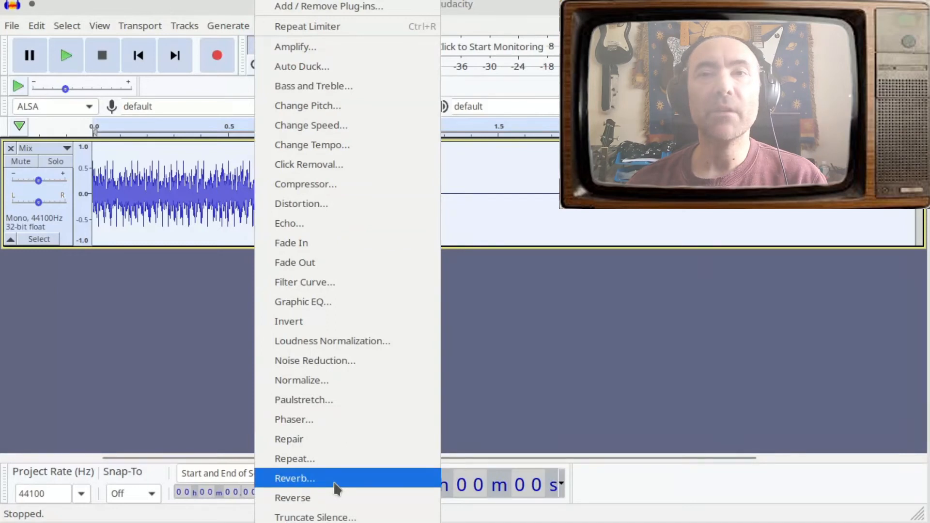
left_click(334, 483)
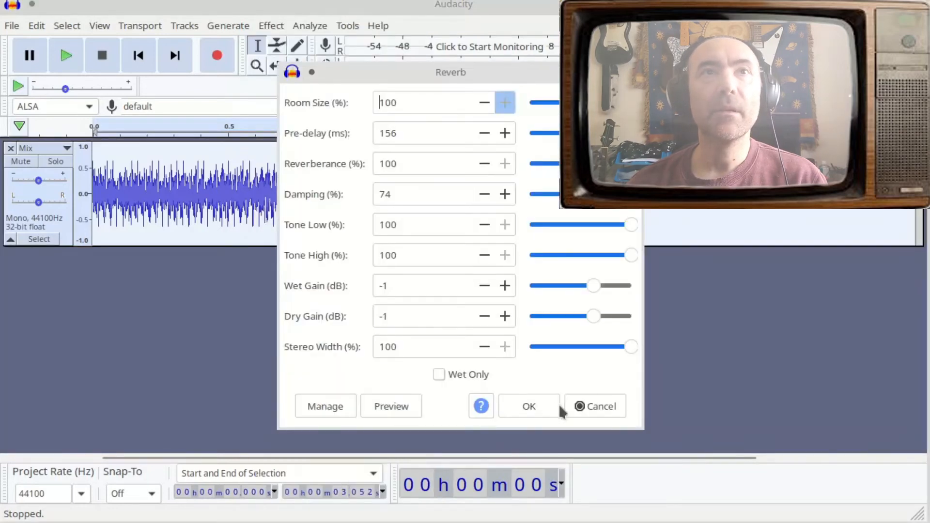
left_click(406, 407)
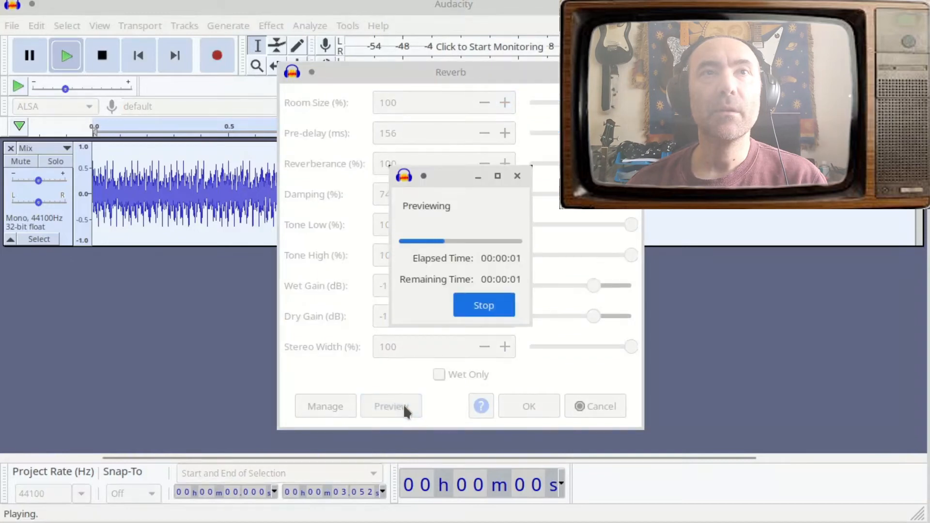
left_click(529, 407)
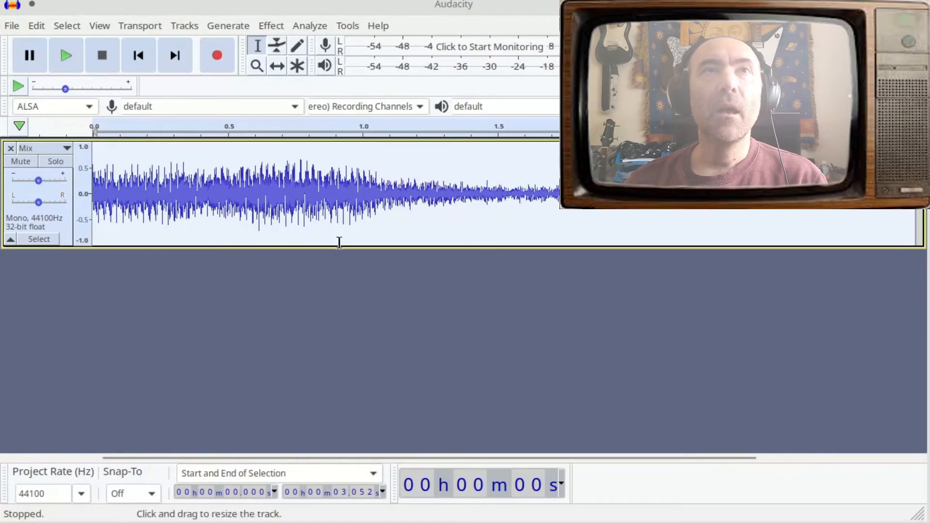
Step: Apply Reverb to the mixed track a second time with the same settings and play the result
left_click(269, 27)
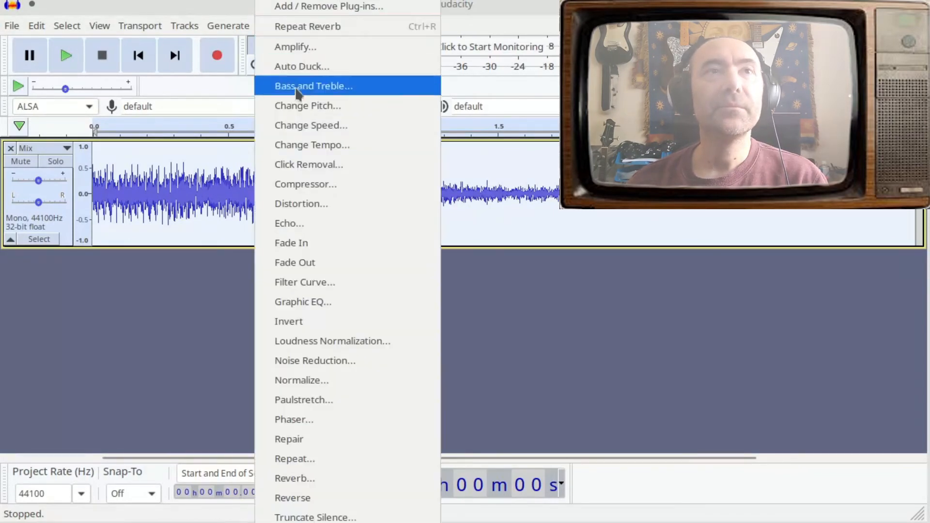
left_click(376, 479)
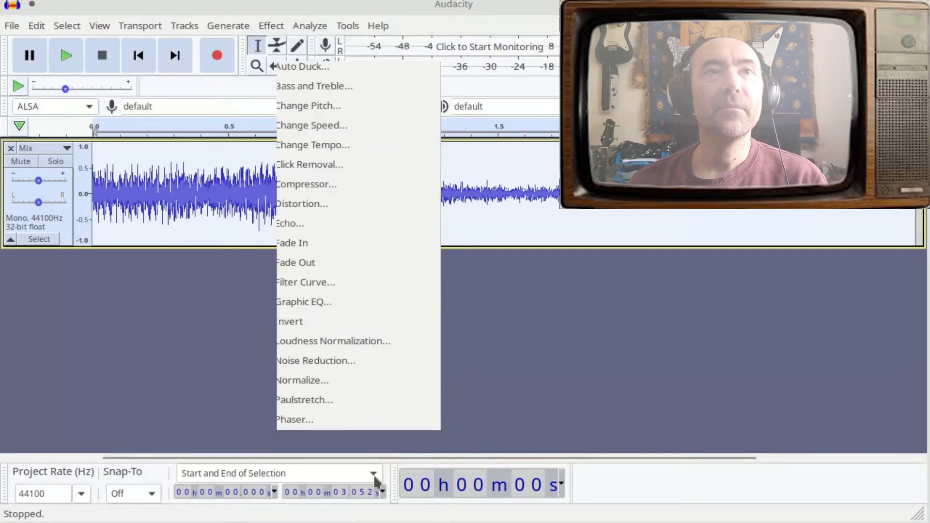
left_click(529, 408)
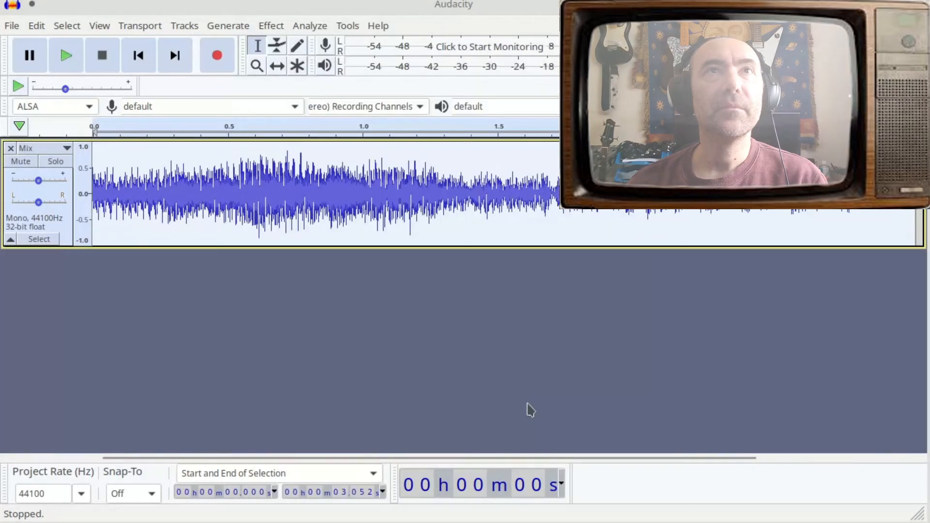
key("space")
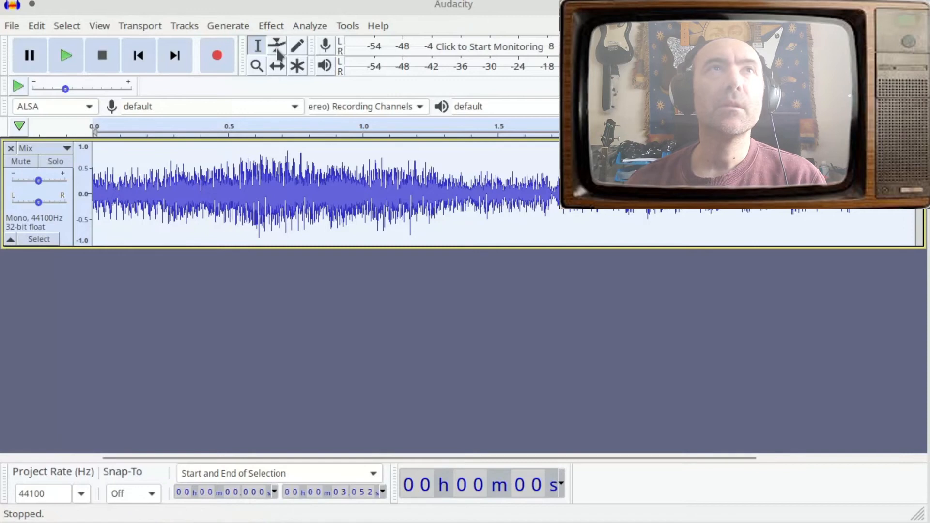
Step: Add a new mono track below the reverberated mix
left_click(189, 27)
mouse_move(195, 46)
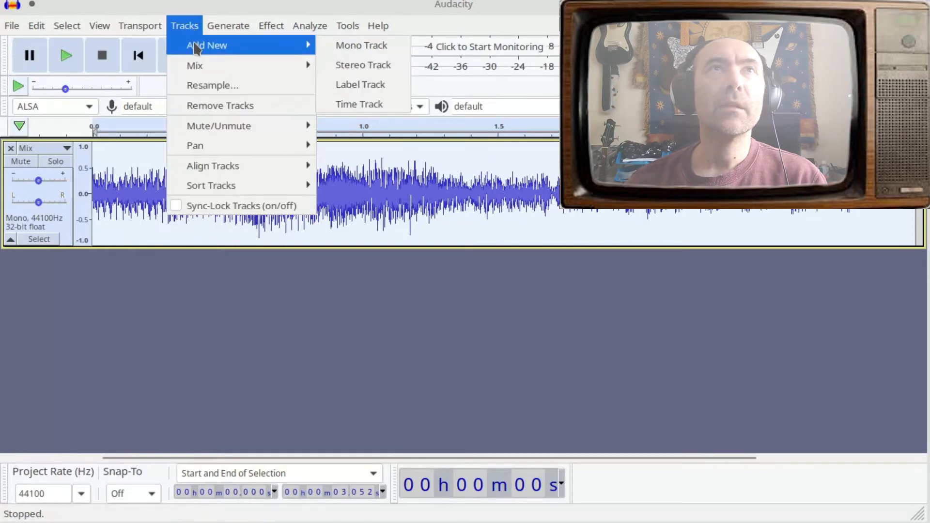
left_click(381, 46)
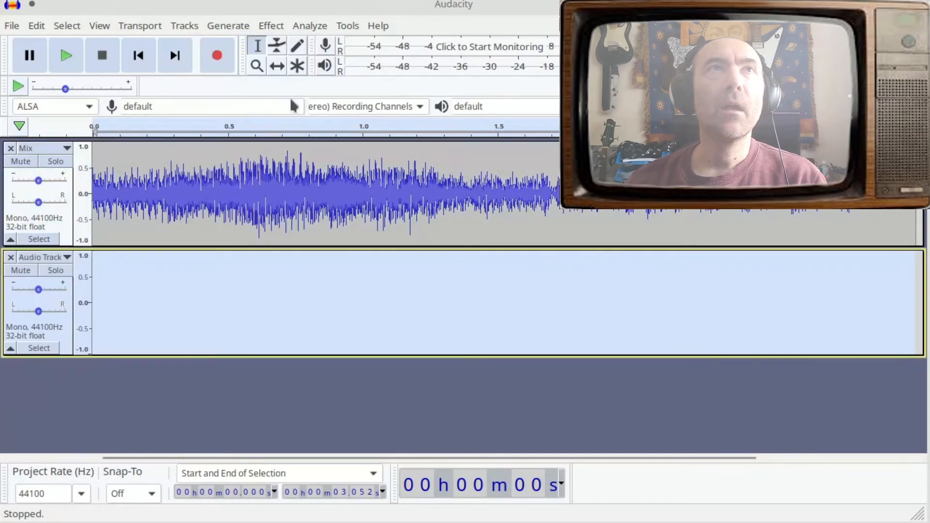
Step: Generate silence lasting 11 seconds and 2293 samples in the empty mono track
left_click(241, 26)
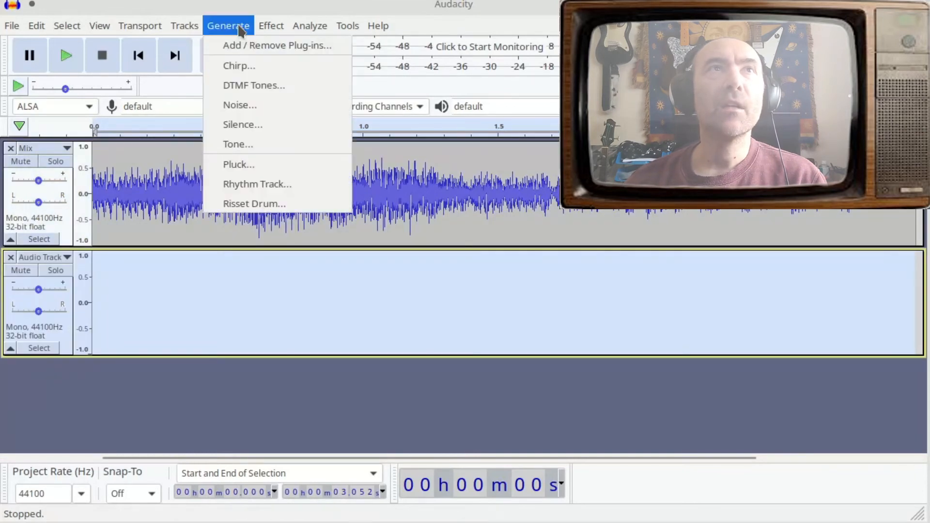
left_click(246, 126)
type("11s+02293 samples")
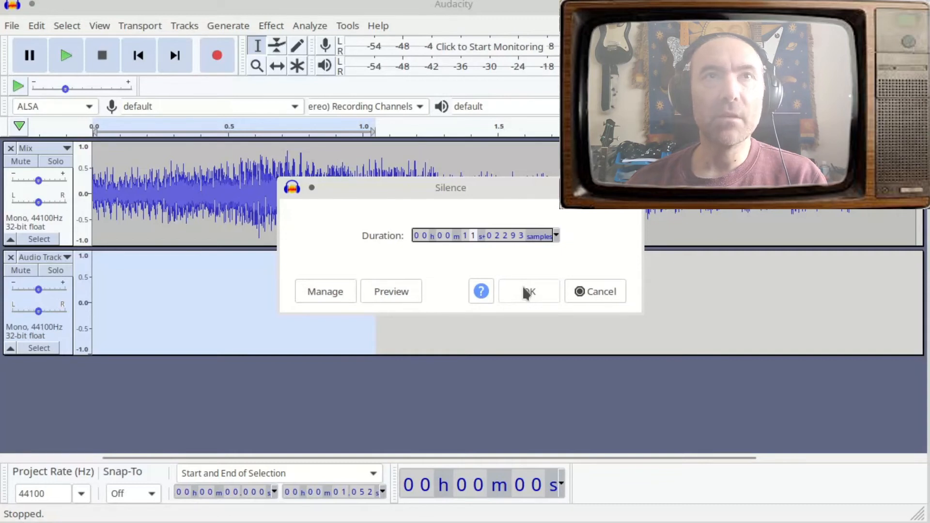
left_click(526, 292)
Step: Reverse the whole audio clip in the mixed track above the silent one
left_click_drag(318, 189, 90, 184)
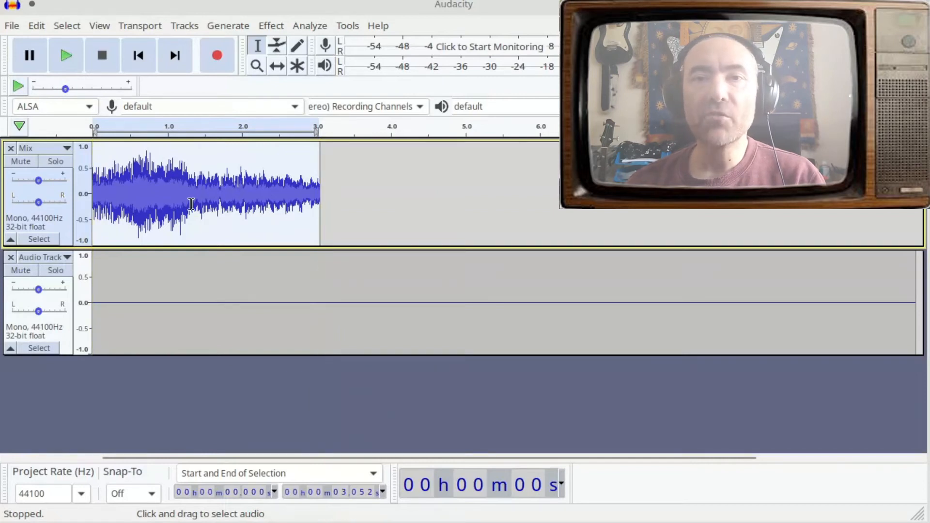
left_click(279, 29)
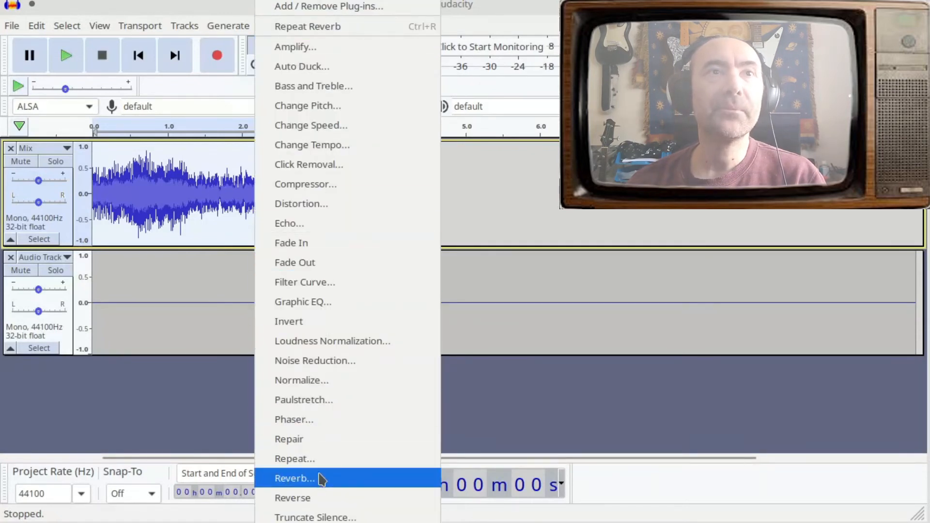
left_click(323, 499)
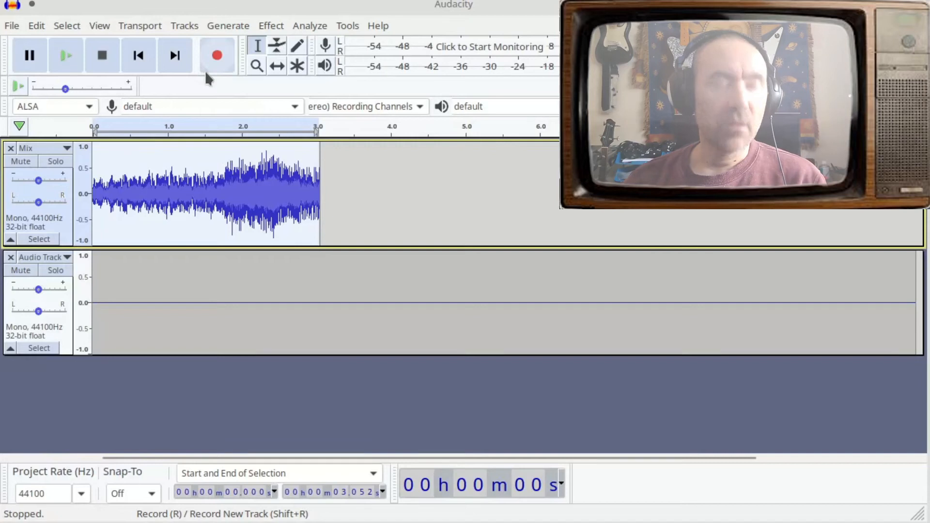
Step: Mix and render the reversed sound and the silent track into a single track
key("ctrl+a")
left_click(184, 26)
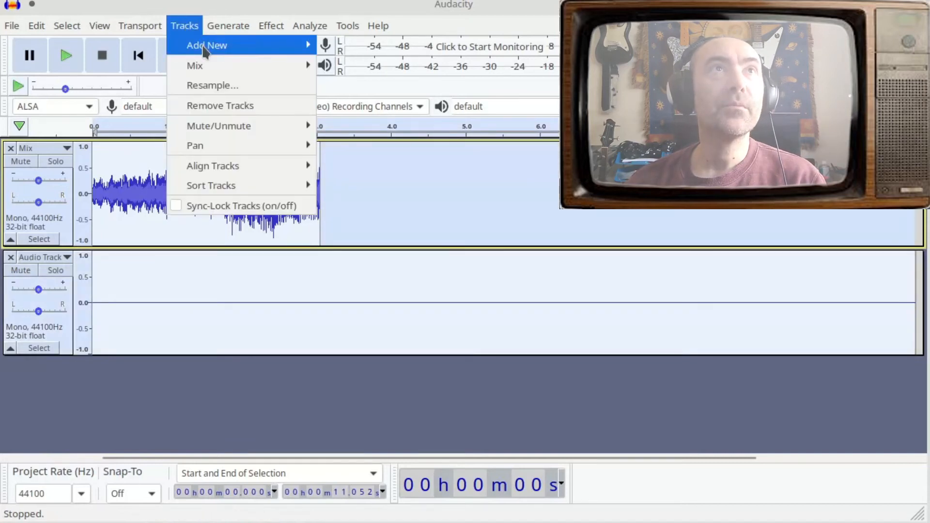
mouse_move(286, 64)
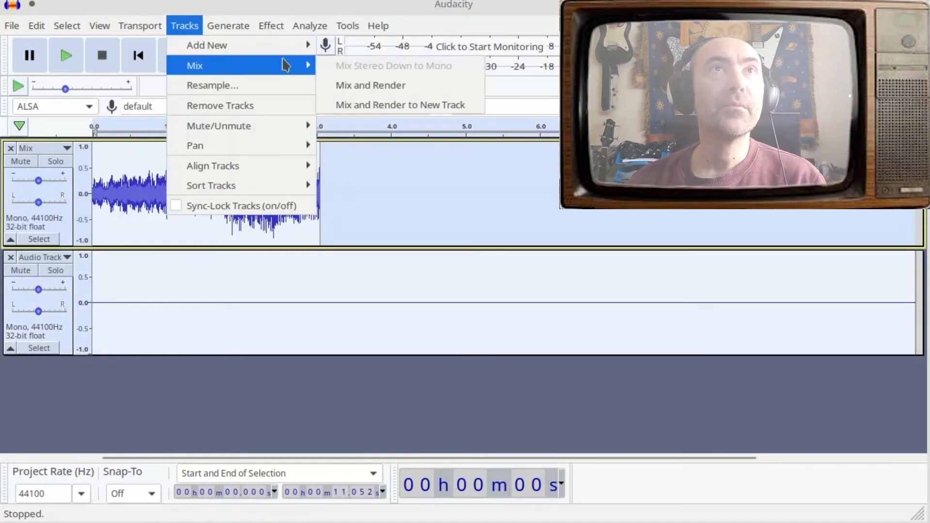
left_click(380, 93)
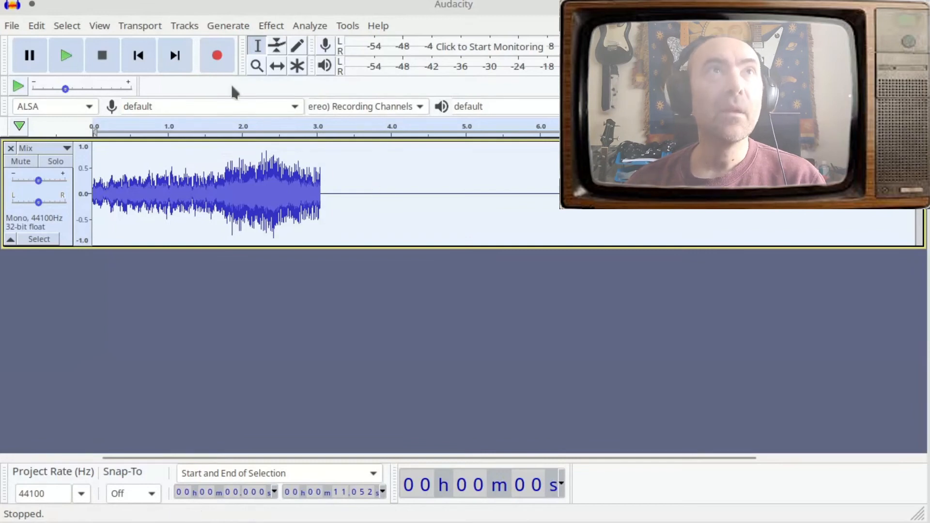
Step: Preview and apply Echo to the mixed track with a 0.5-second delay time and a 0.3 decay factor
left_click(269, 27)
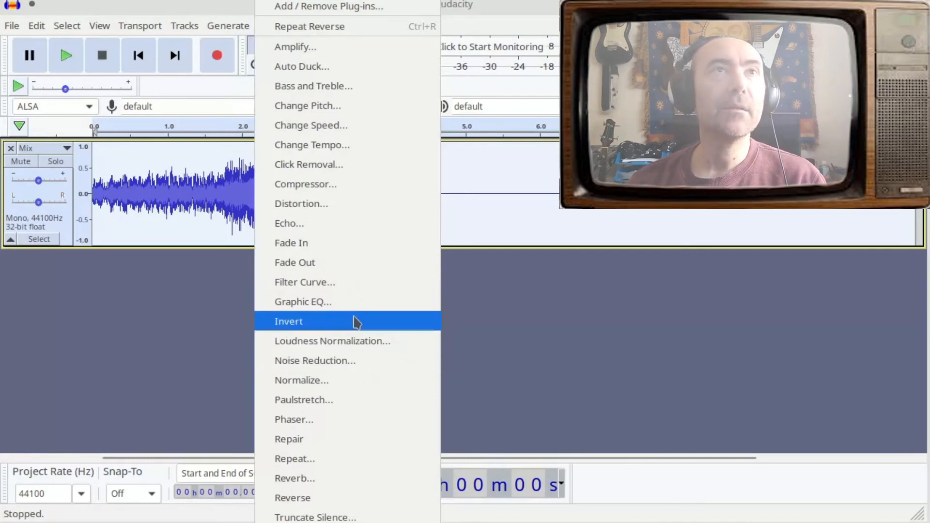
left_click(287, 224)
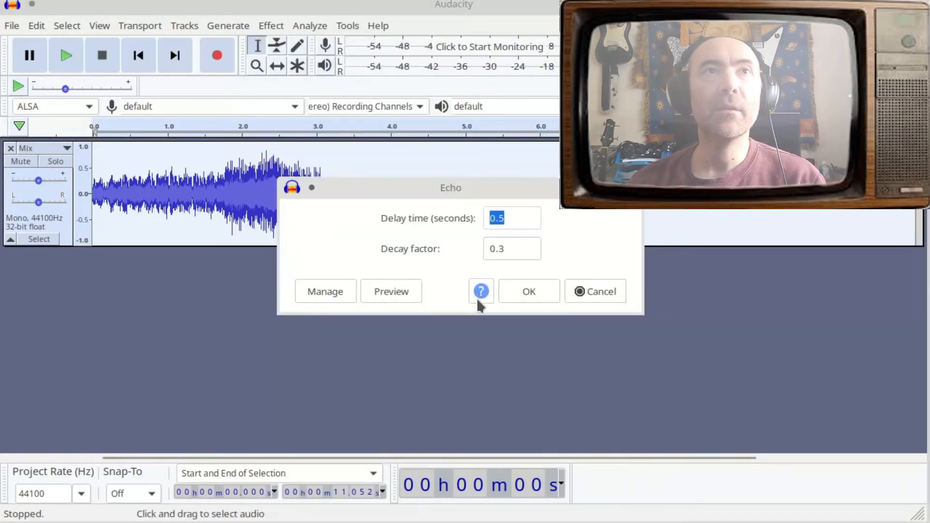
left_click(394, 291)
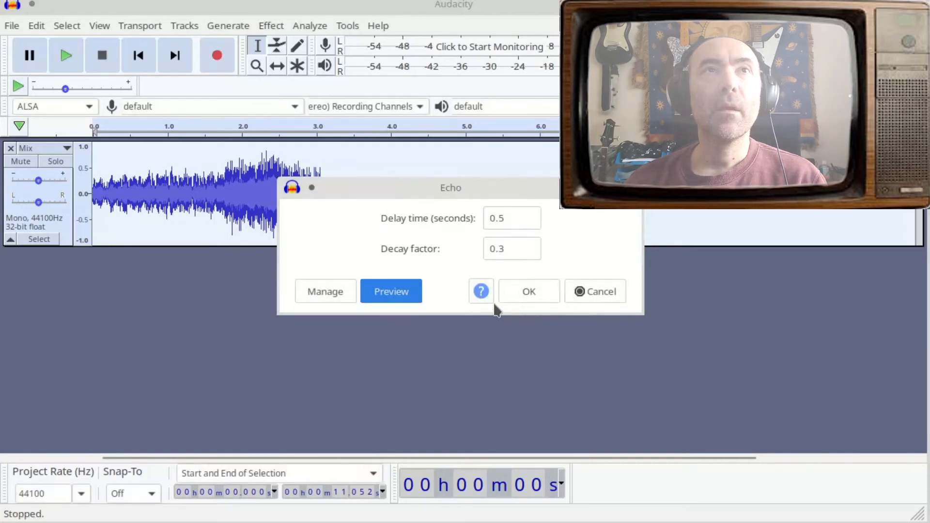
left_click(529, 292)
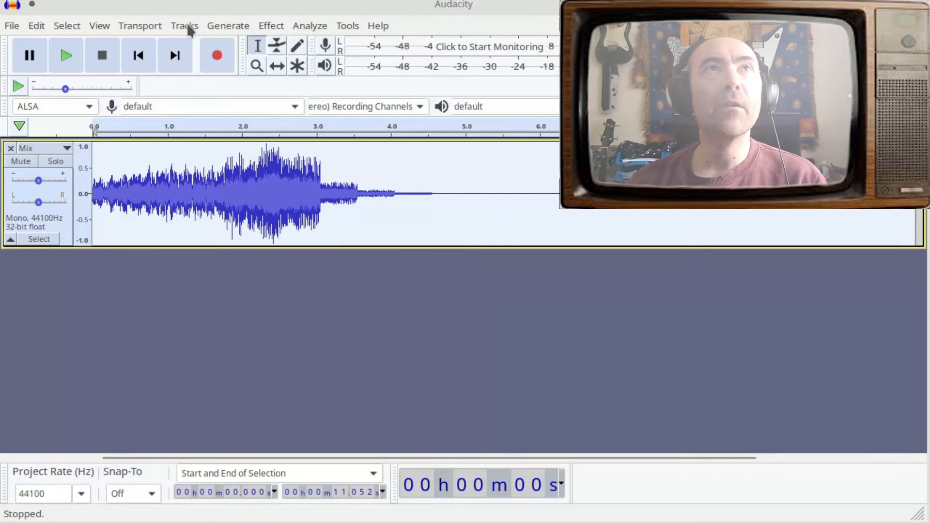
Step: Apply Echo a second time with the same delay and decay values and play the result
left_click(269, 27)
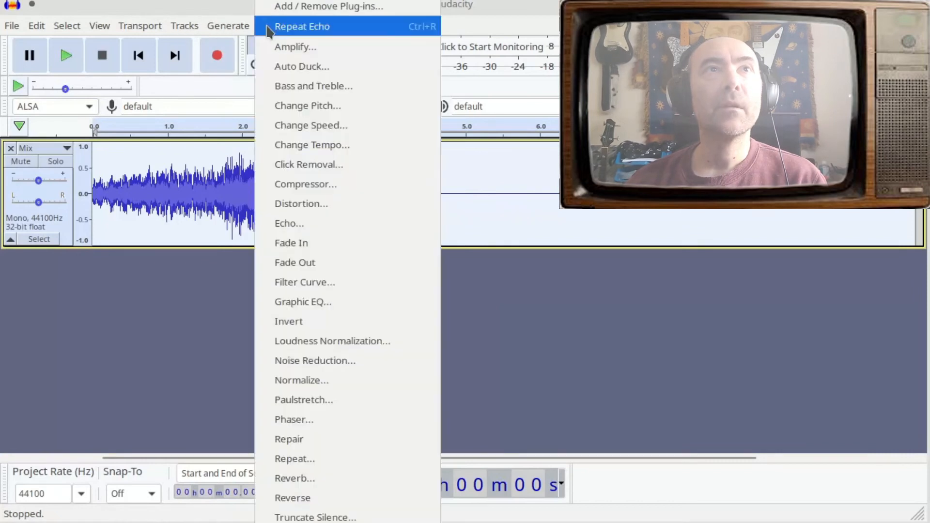
left_click(316, 224)
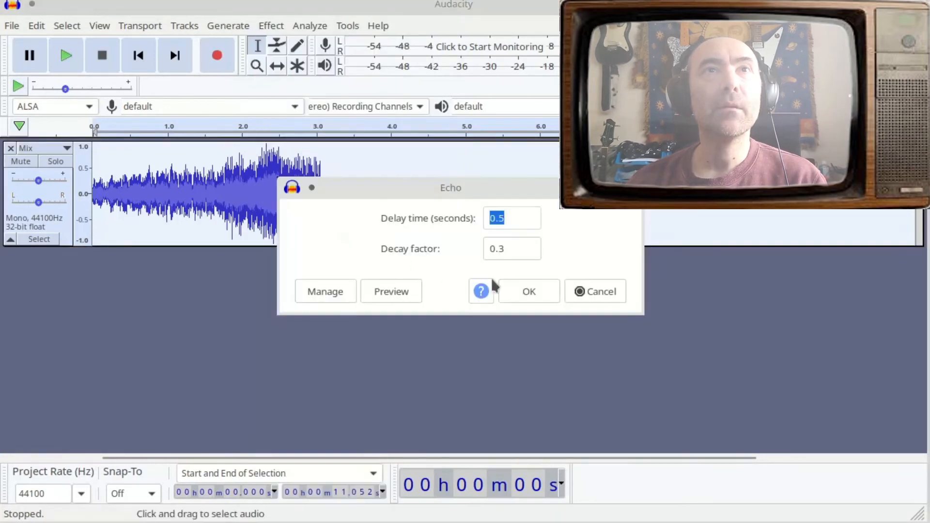
left_click(518, 290)
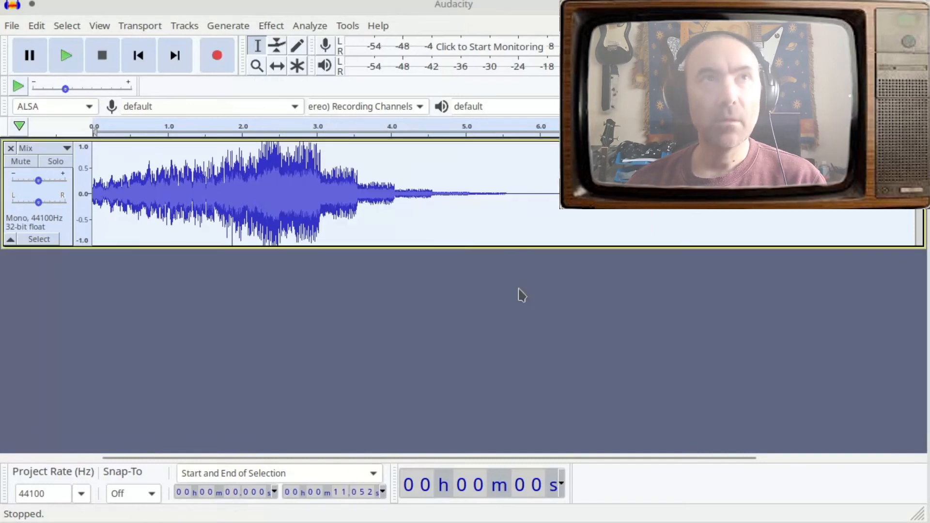
key("space")
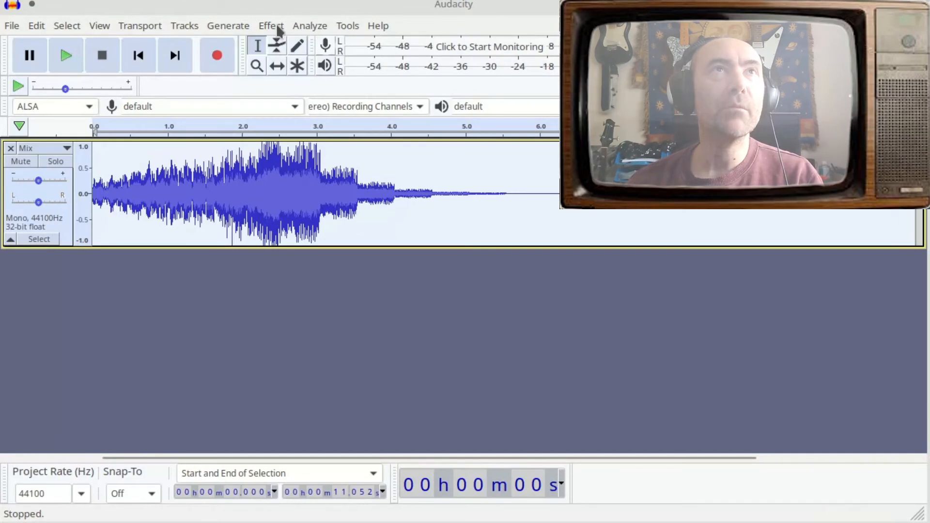
Step: Apply Clip Fix to the echoed mix with a 95% clipping threshold and -9 dB amplitude reduction, and listen to it
left_click(275, 25)
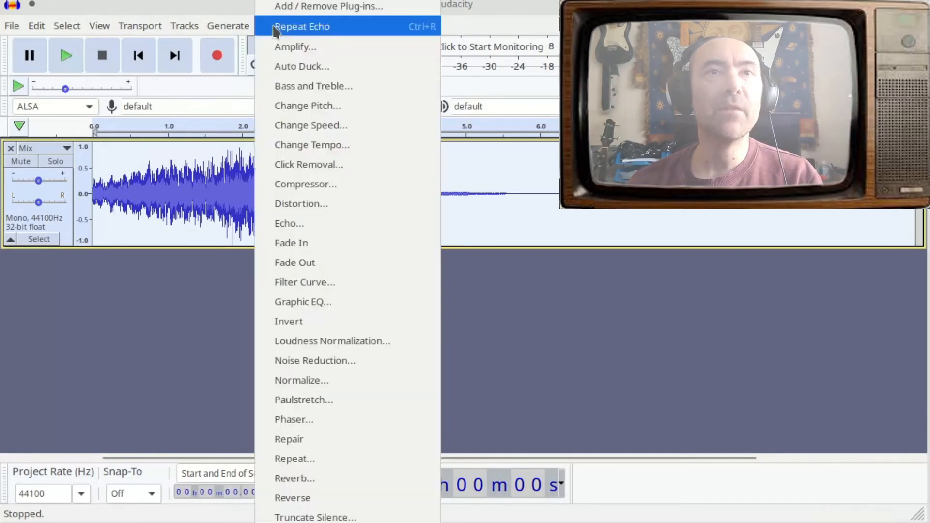
mouse_move(350, 522)
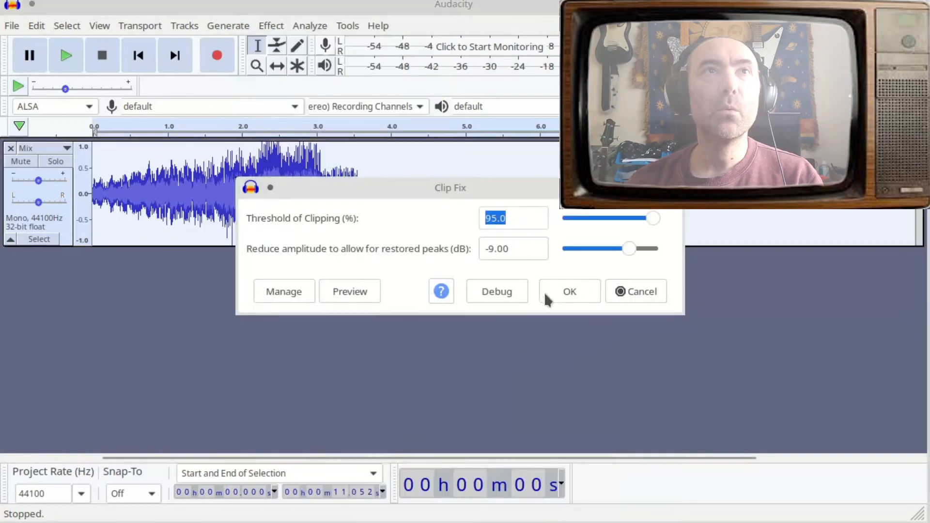
left_click(594, 293)
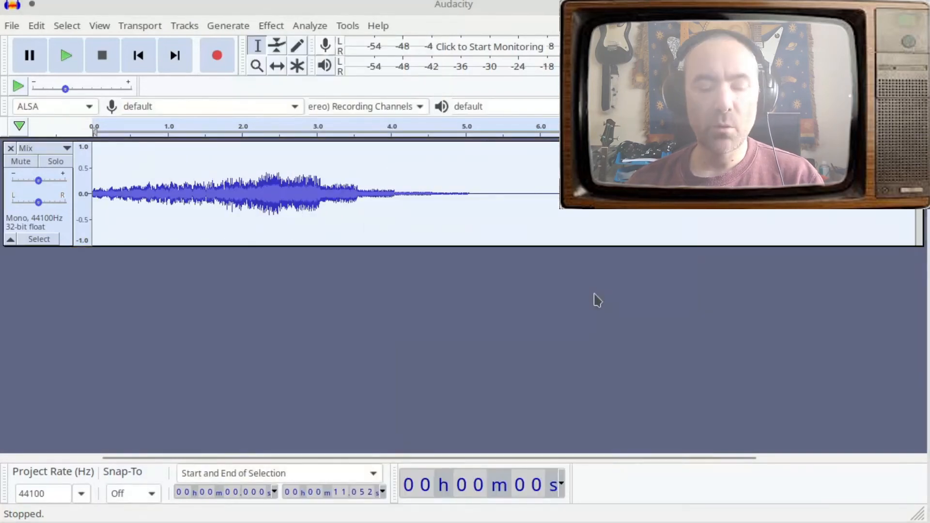
key("space")
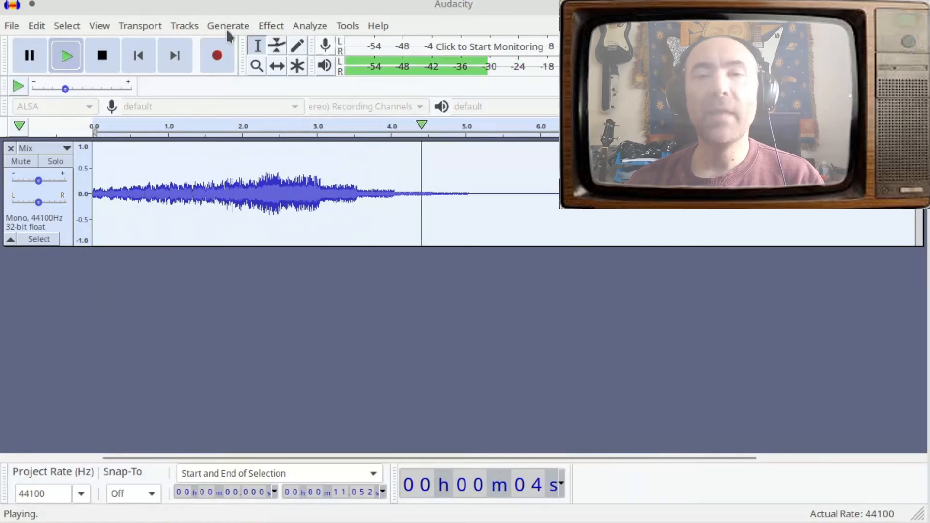
left_click(270, 26)
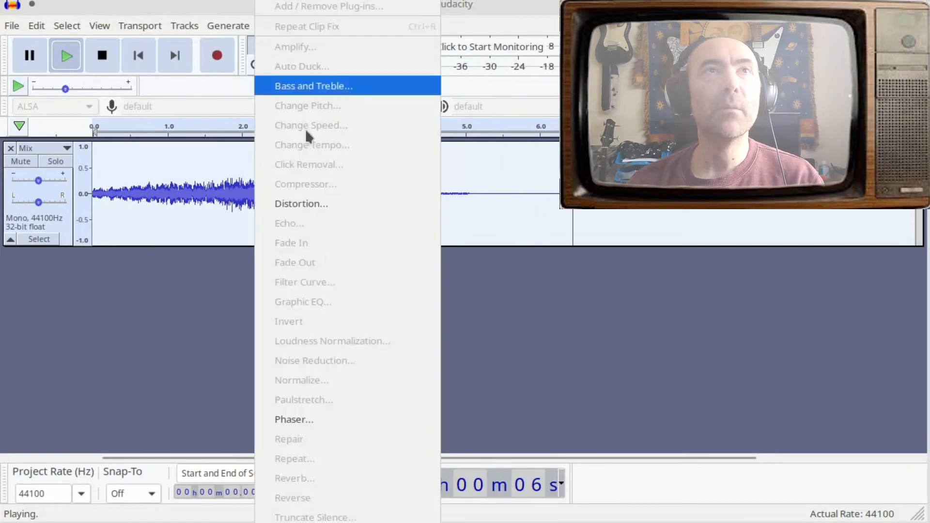
left_click(517, 327)
key("space")
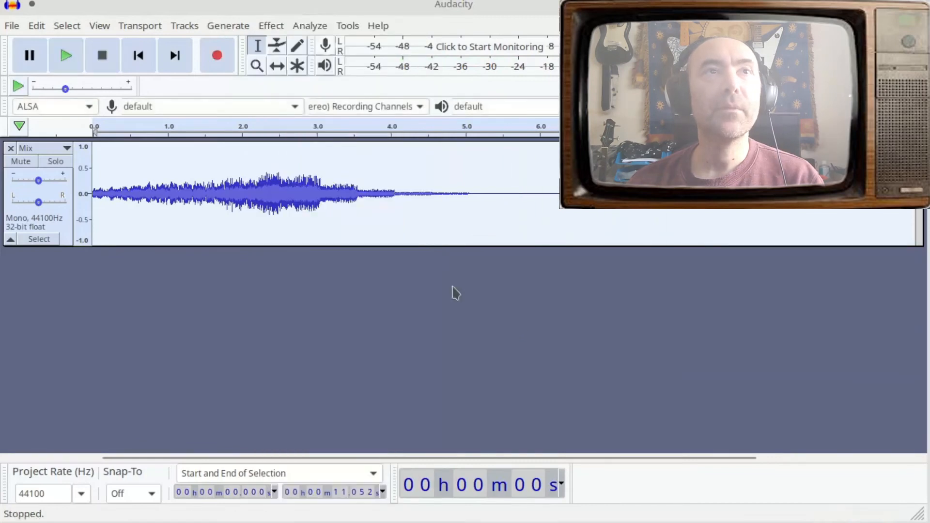
Step: Apply Reverb with 100% room size, 156 ms pre-delay, 100% reverberance, 74% damping and -1 dB wet and dry gain, and play the result
left_click(272, 28)
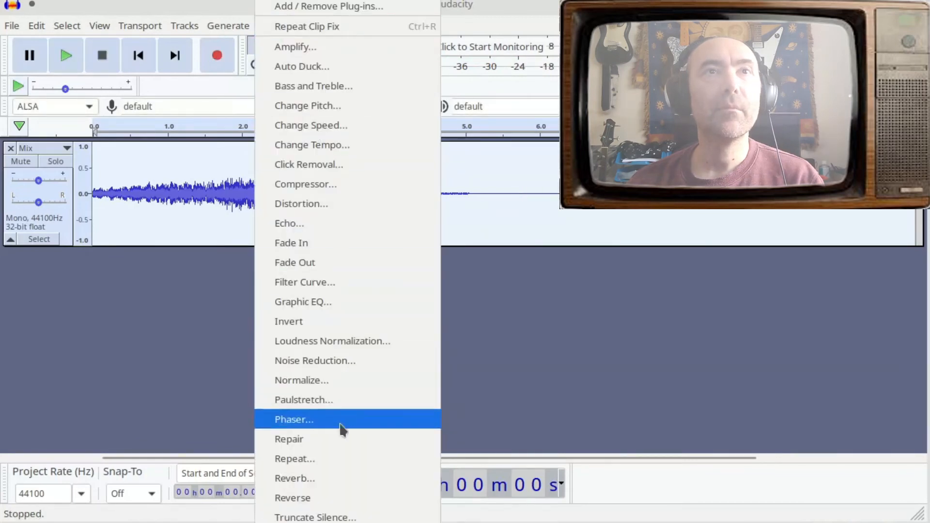
left_click(338, 479)
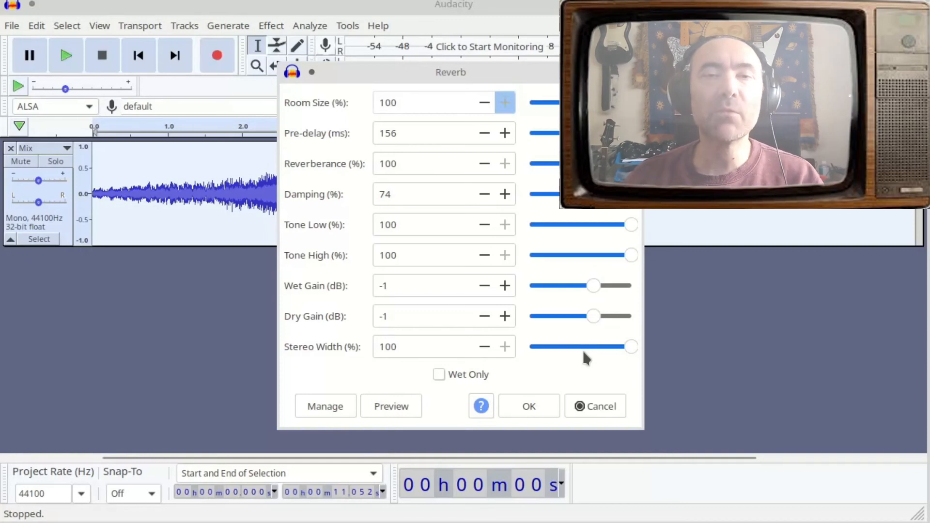
left_click(542, 407)
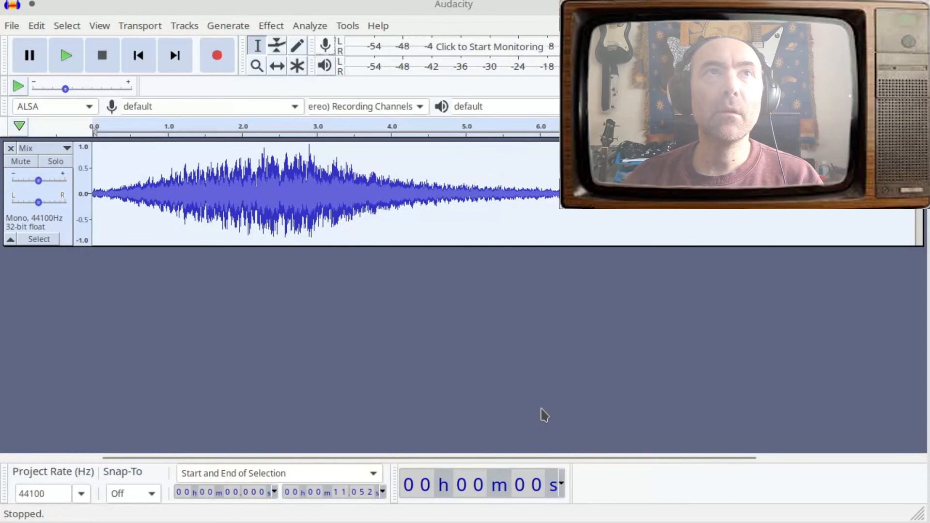
key("space")
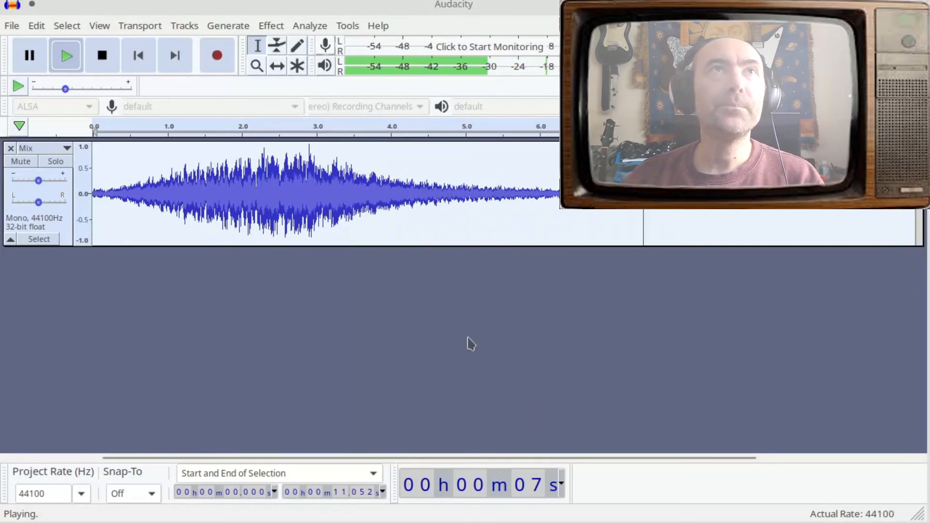
key("space")
Step: Apply Reverb once more to the whole mix with the same settings
left_click(271, 26)
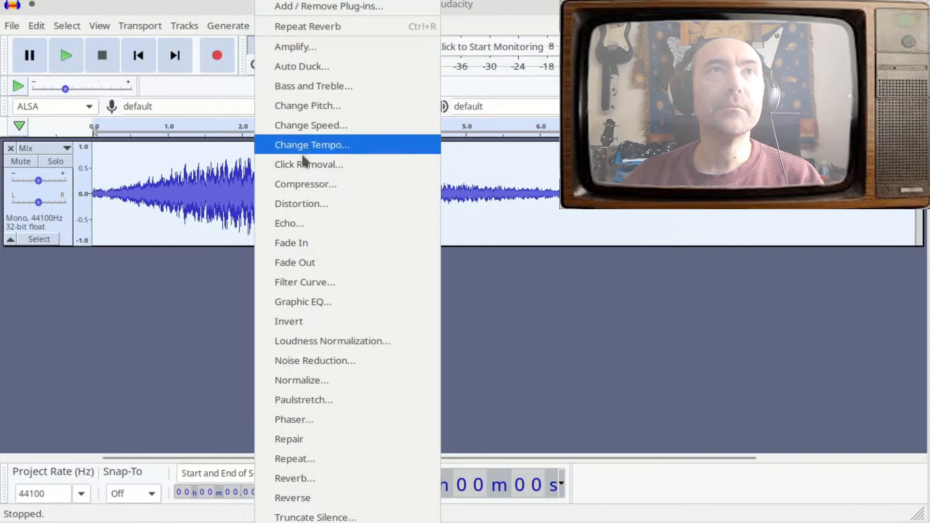
left_click(310, 479)
left_click(530, 407)
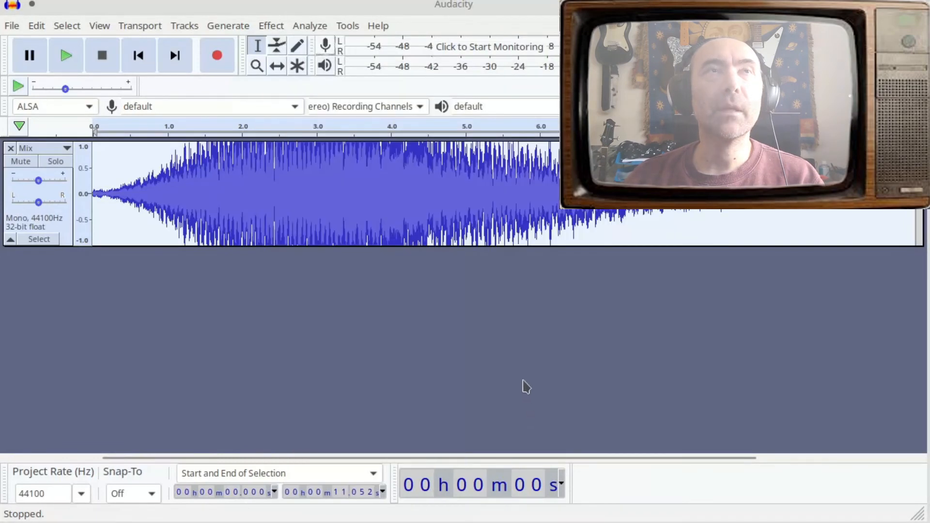
Step: Repair the clipped reverb mix using Clip Fix at 95% threshold and -9 dB amplitude reduction, and play it back
left_click(233, 27)
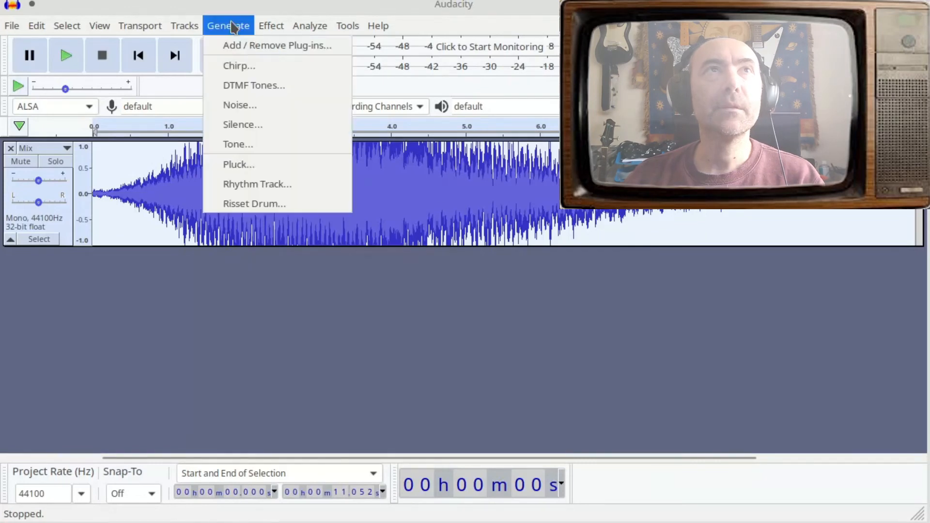
mouse_move(261, 31)
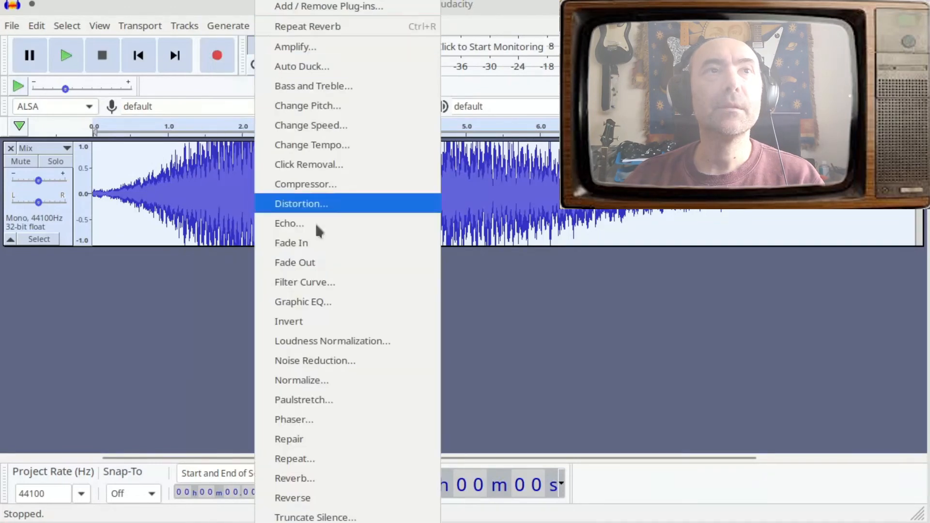
mouse_move(339, 522)
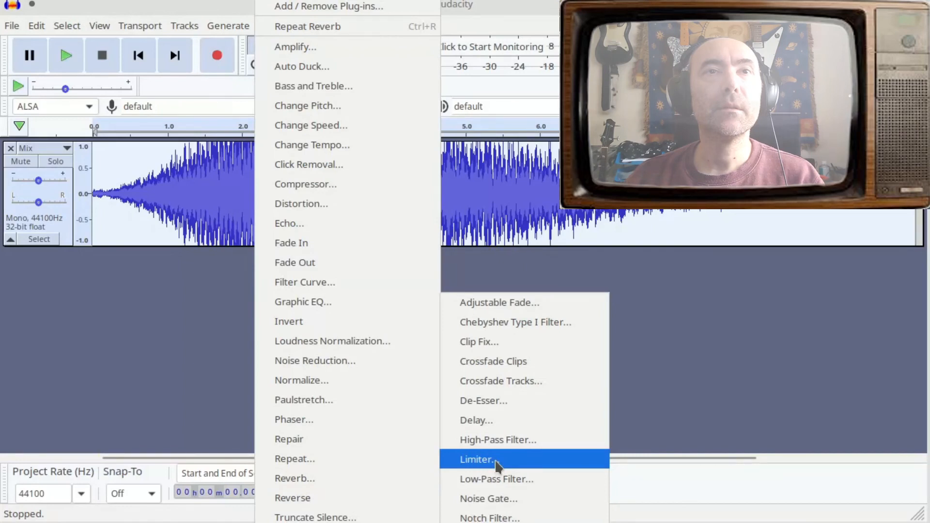
left_click(488, 341)
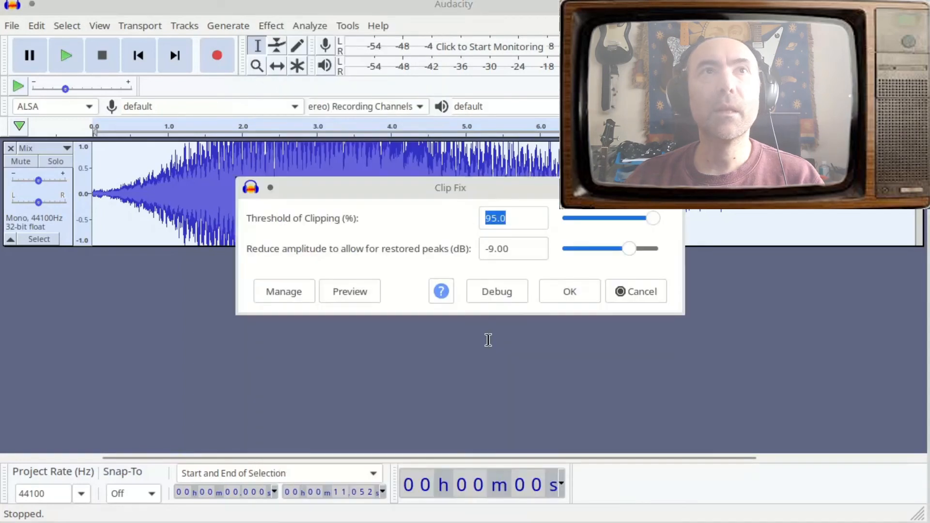
left_click(564, 287)
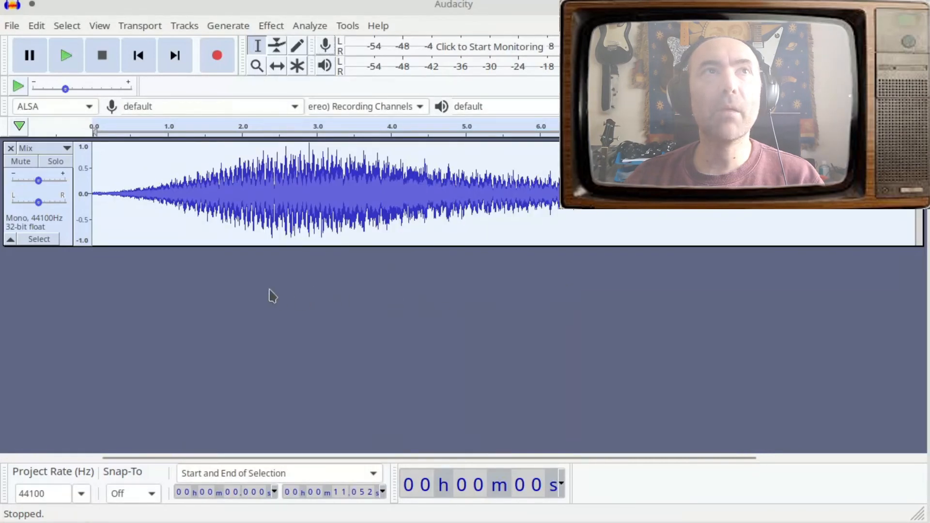
key("space")
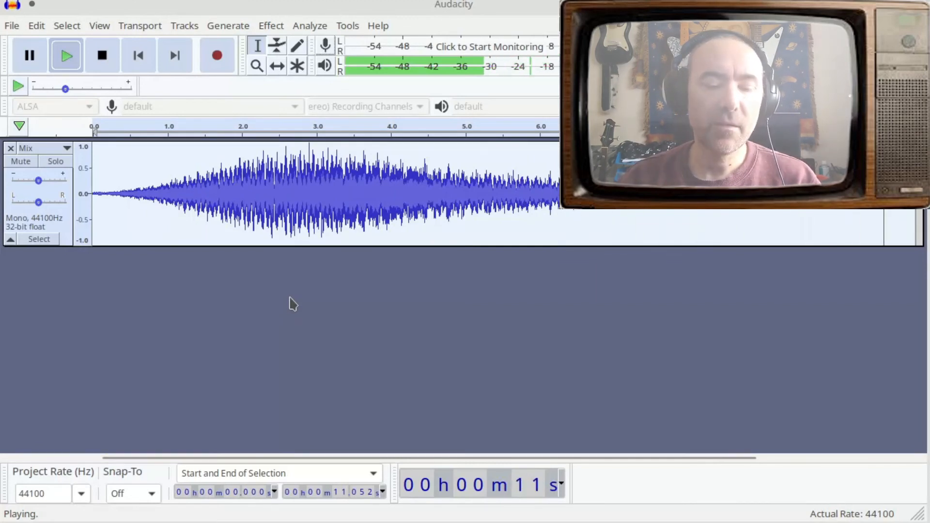
key("space")
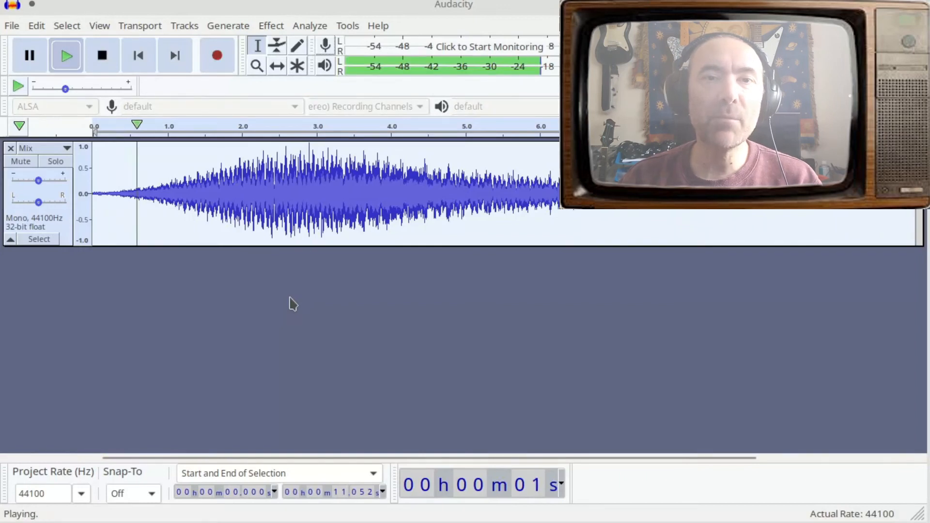